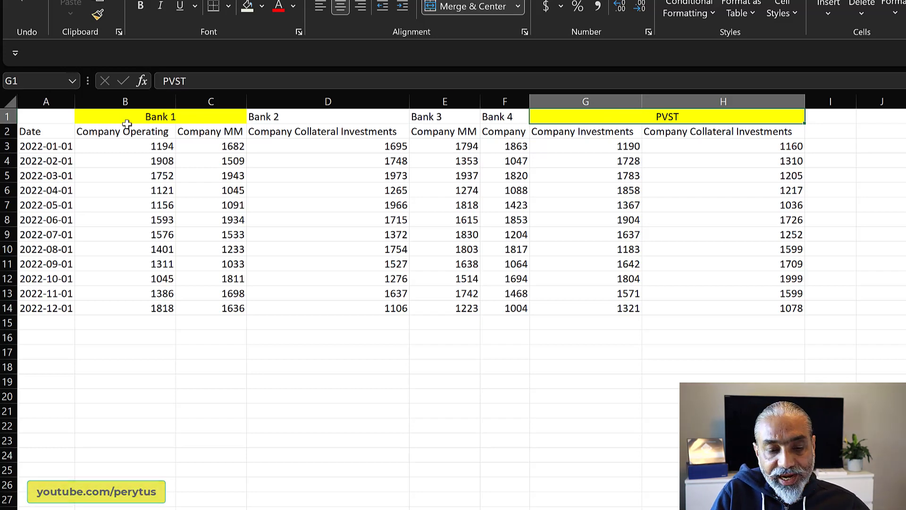
Examine the bank names in row 1 and the account headers beneath them in row 2
click(156, 119)
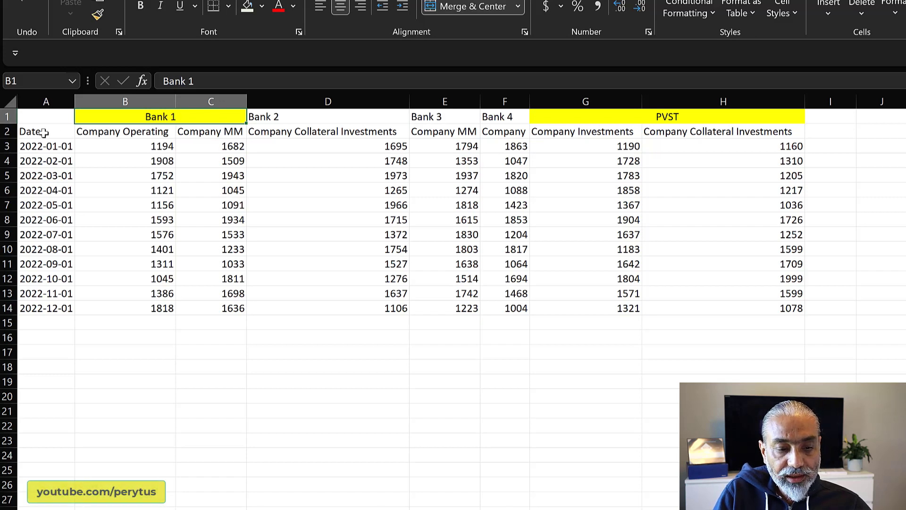
click(25, 132)
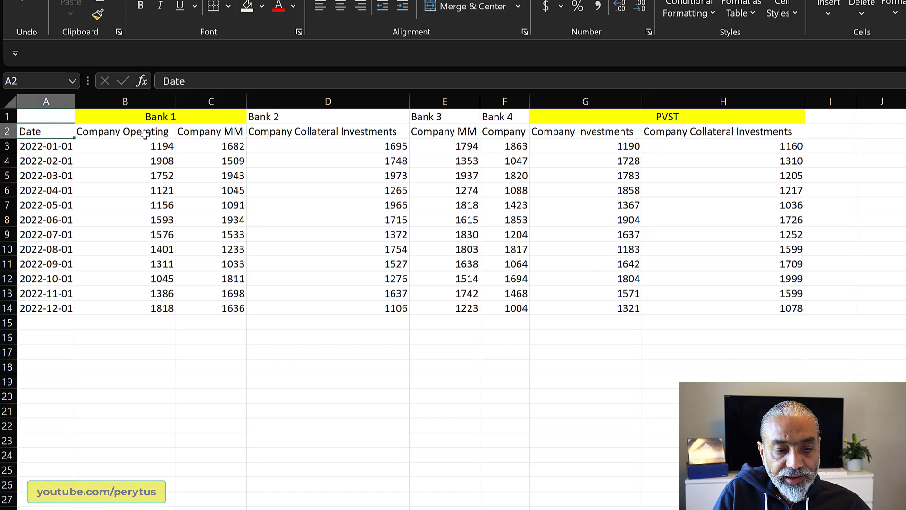
click(120, 135)
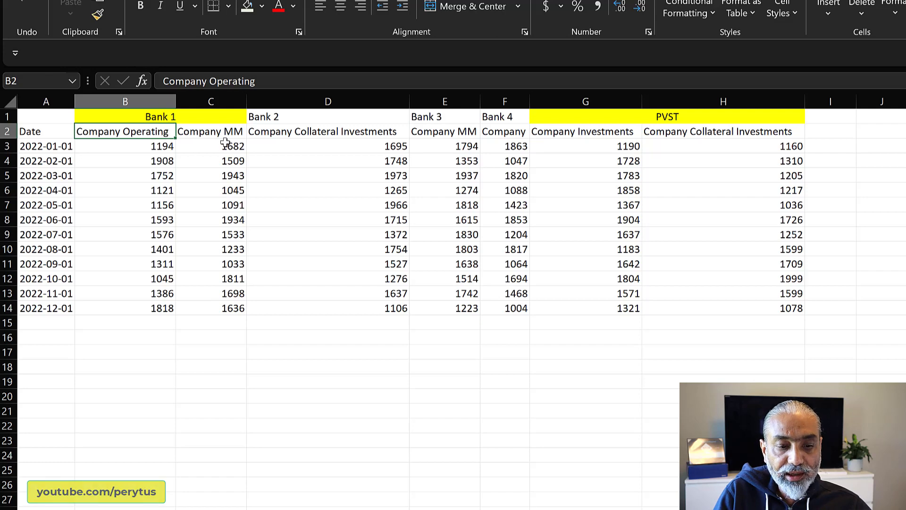
click(214, 133)
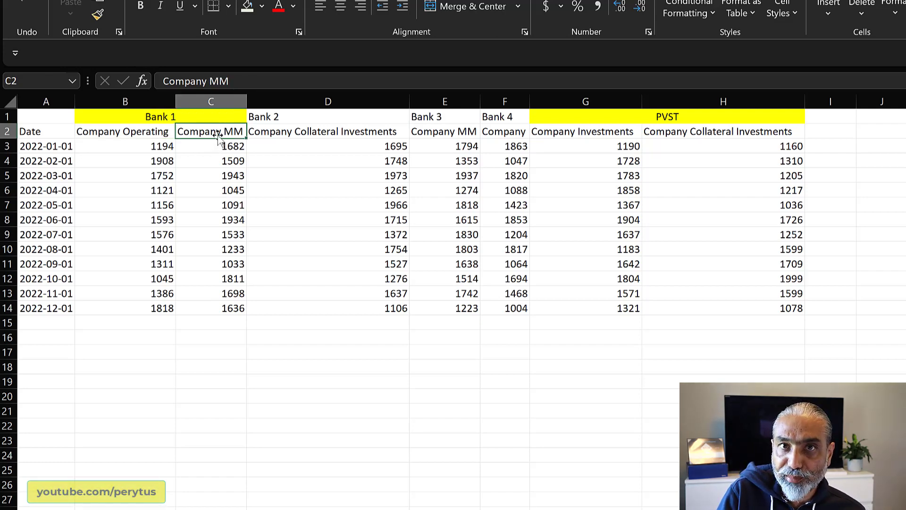
click(292, 120)
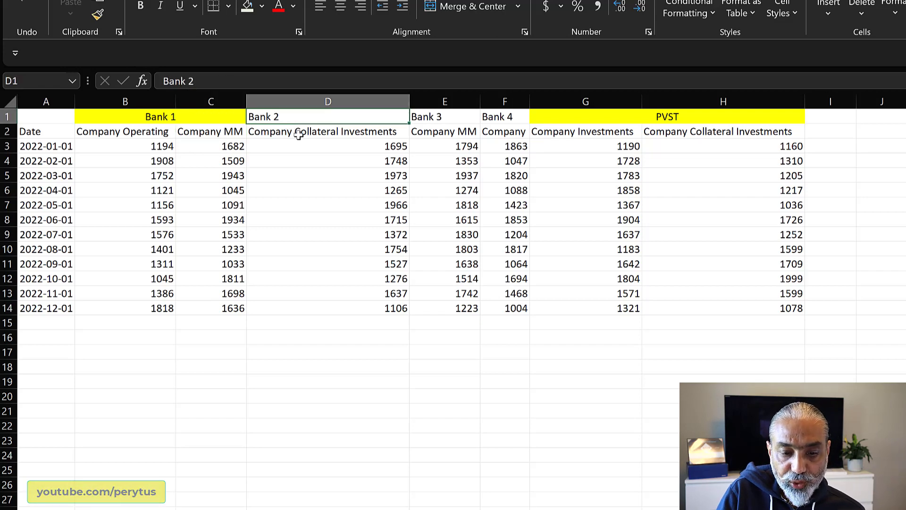
click(298, 133)
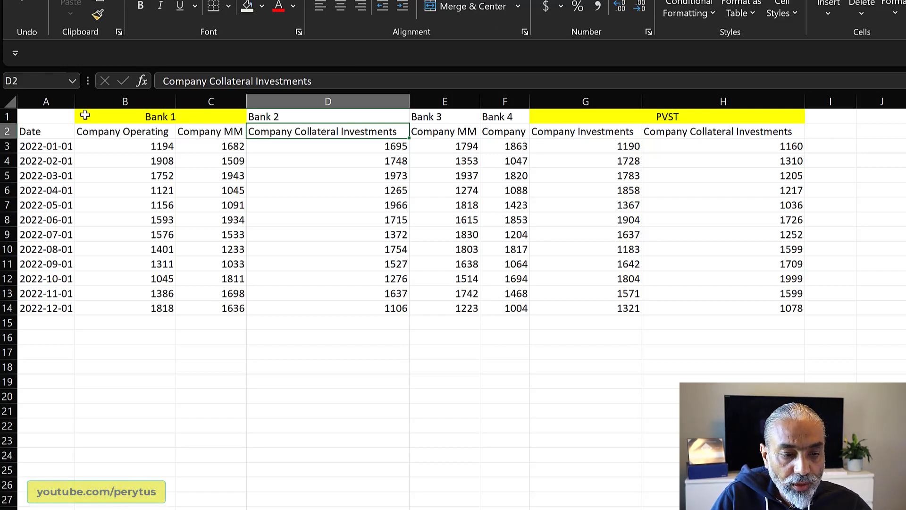
Copy the bank header row A1:H1 and paste it transposed into column C starting at C19
click(29, 115)
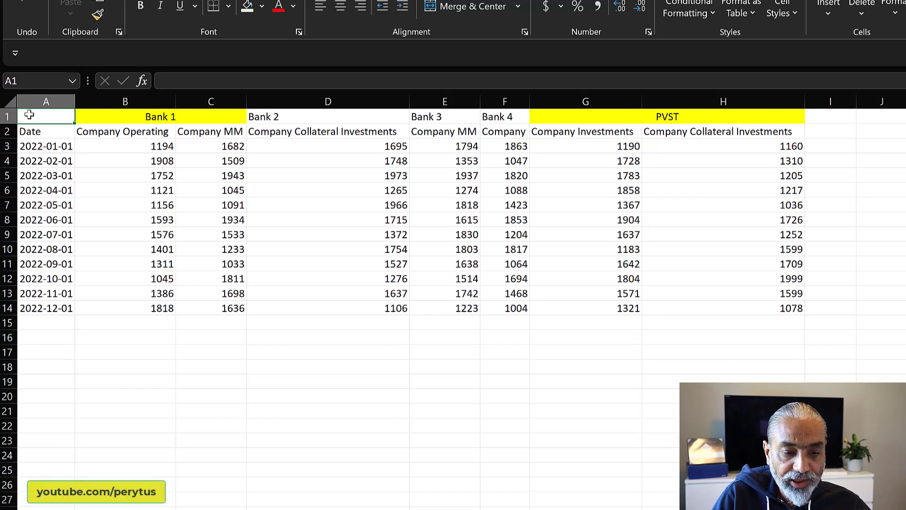
drag(30, 115, 710, 121)
key(ctrl+c)
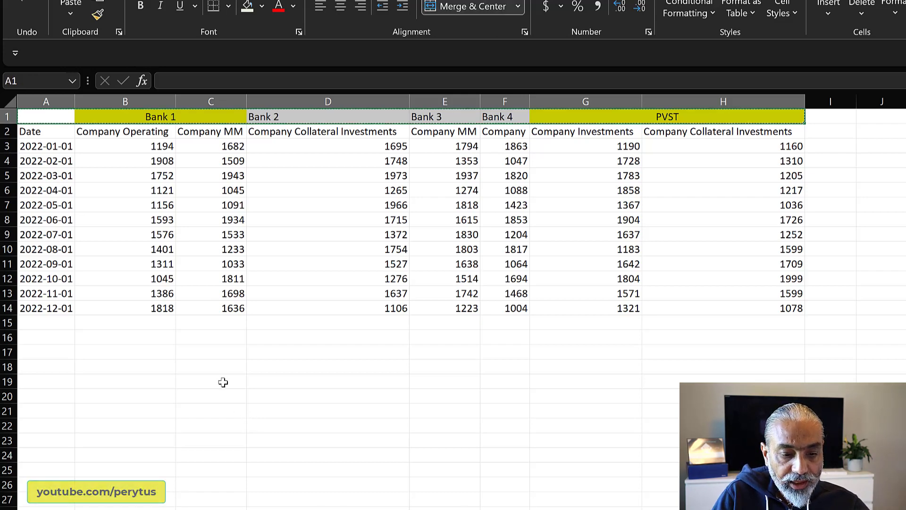
click(223, 382)
right_click(222, 382)
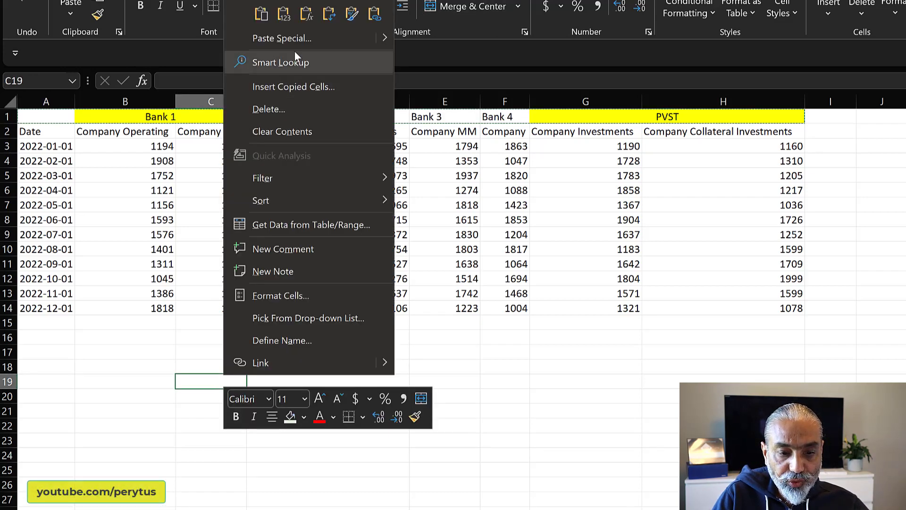
click(332, 17)
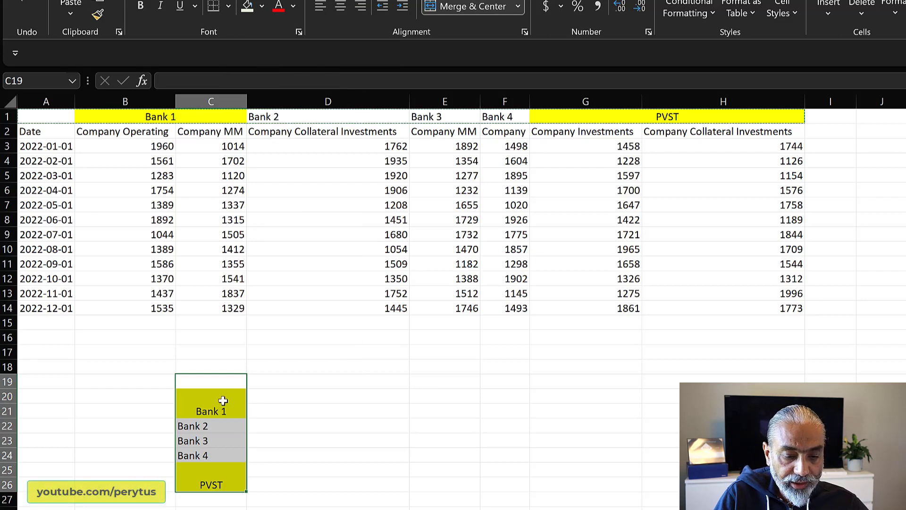
Unmerge the Bank 1 and PVST cells in the transposed list in column C
click(219, 409)
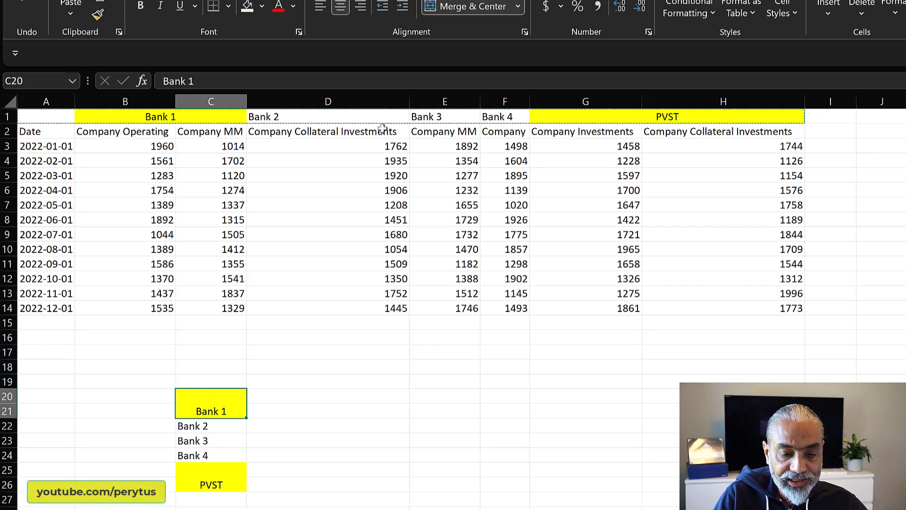
click(447, 10)
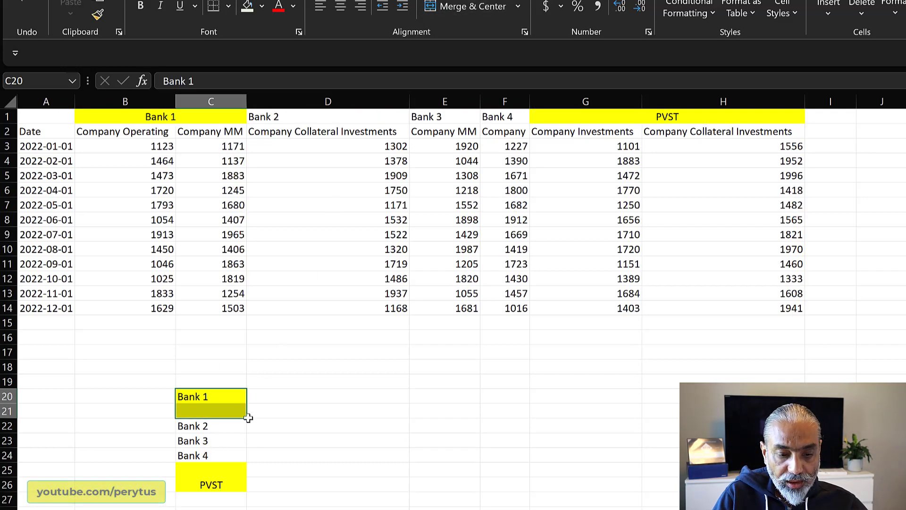
click(213, 477)
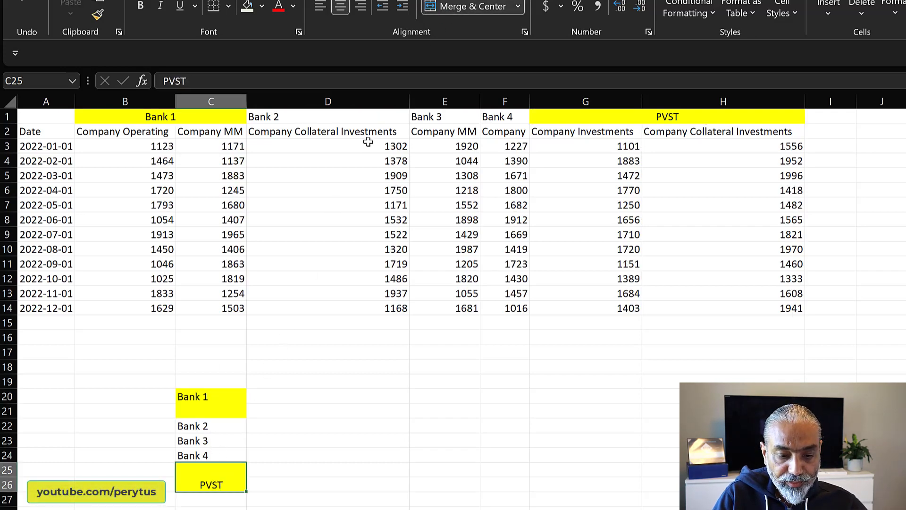
click(461, 6)
click(202, 399)
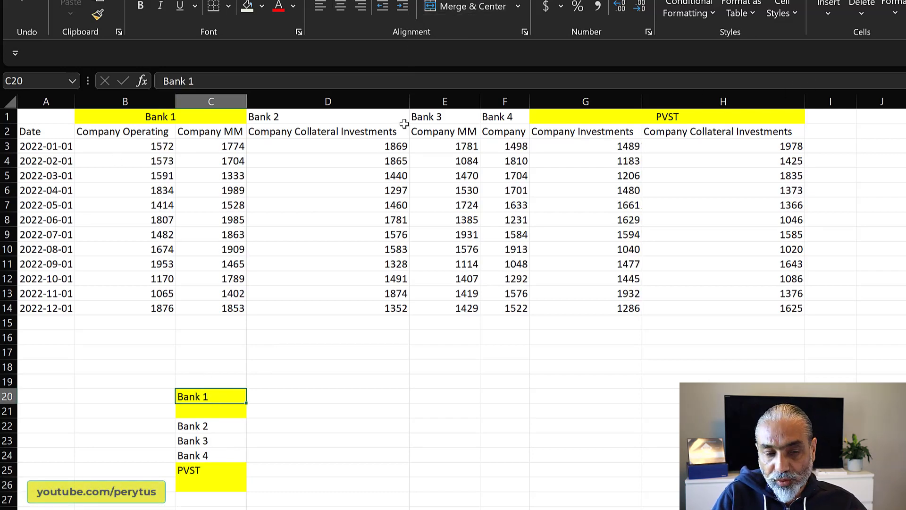
Copy the second header row A2:H2 and paste it transposed into column D starting at D18
drag(40, 132, 730, 137)
key(ctrl+c)
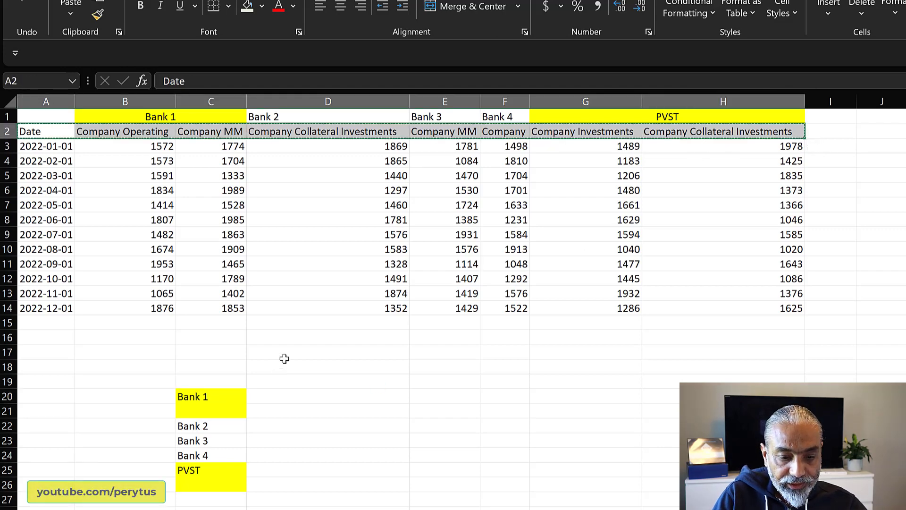
click(285, 359)
right_click(284, 360)
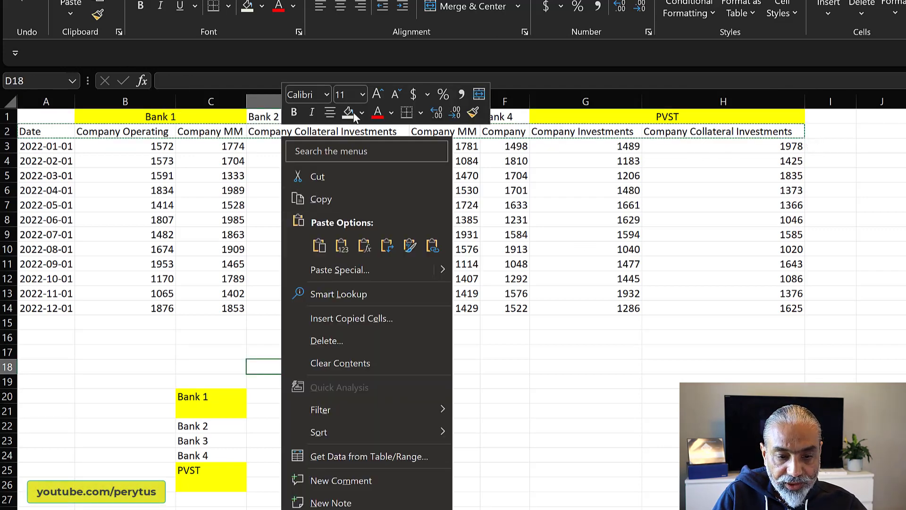
click(383, 247)
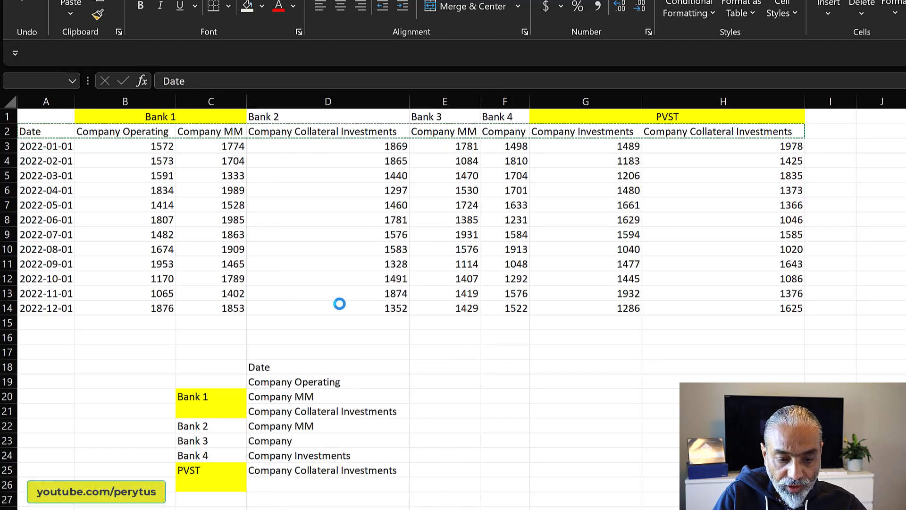
Insert a blank cell at D18, shifting the transposed list down to align it with the bank names in column C
click(300, 362)
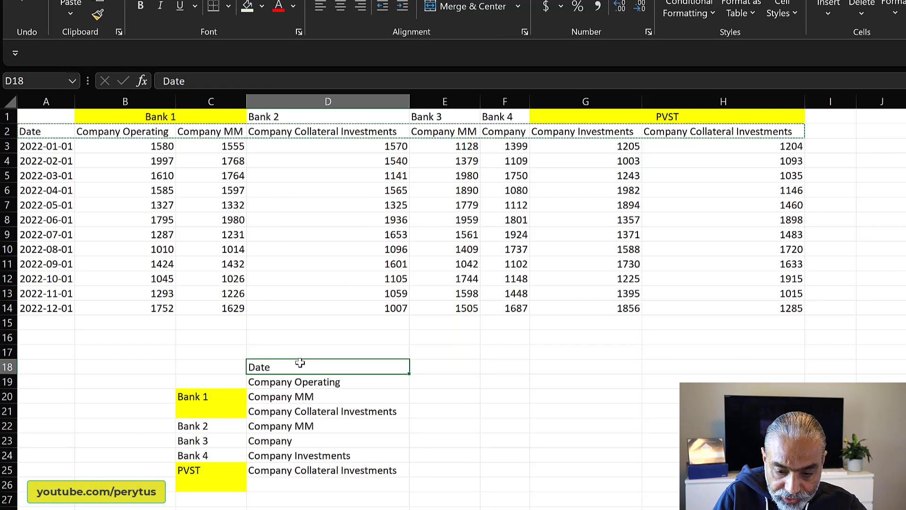
key(Escape)
key(ctrl+minus)
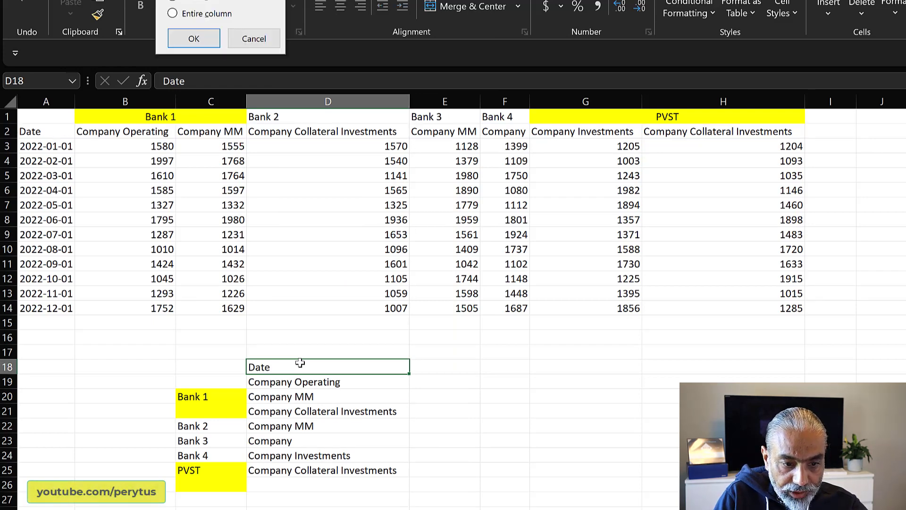
key(Return)
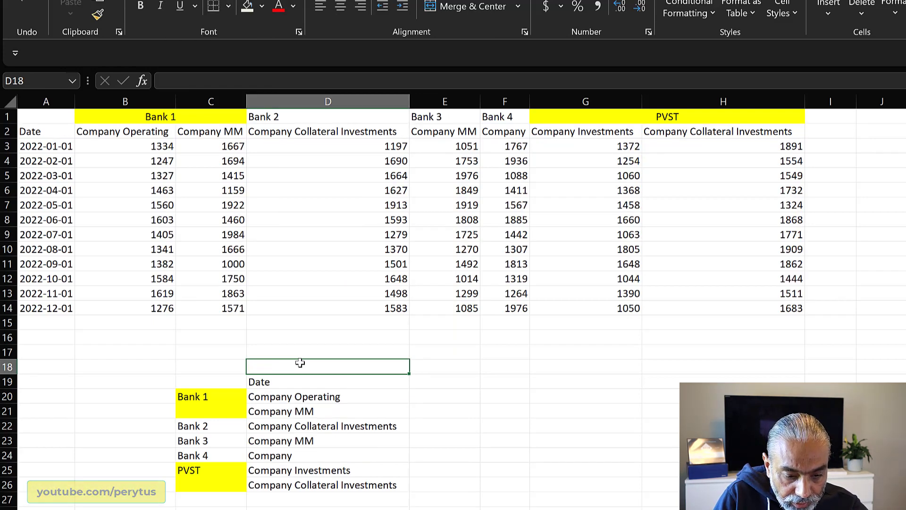
click(315, 430)
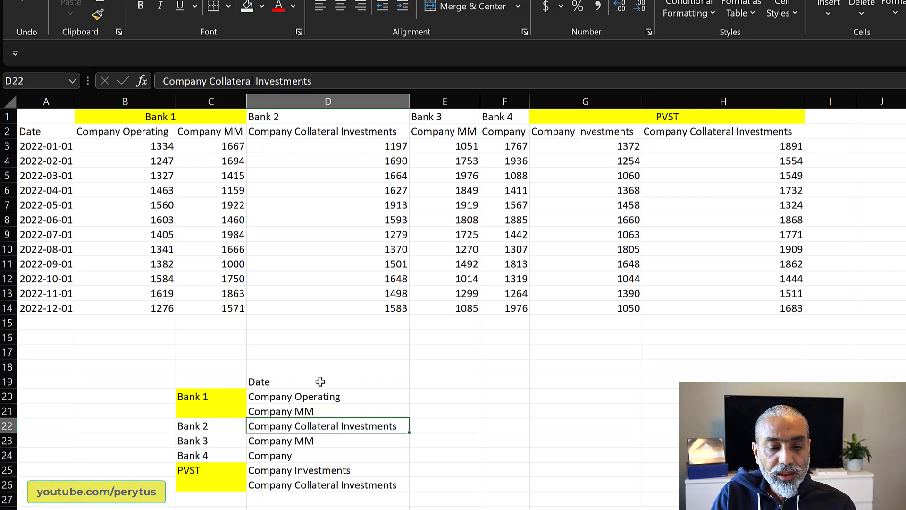
click(271, 381)
click(204, 383)
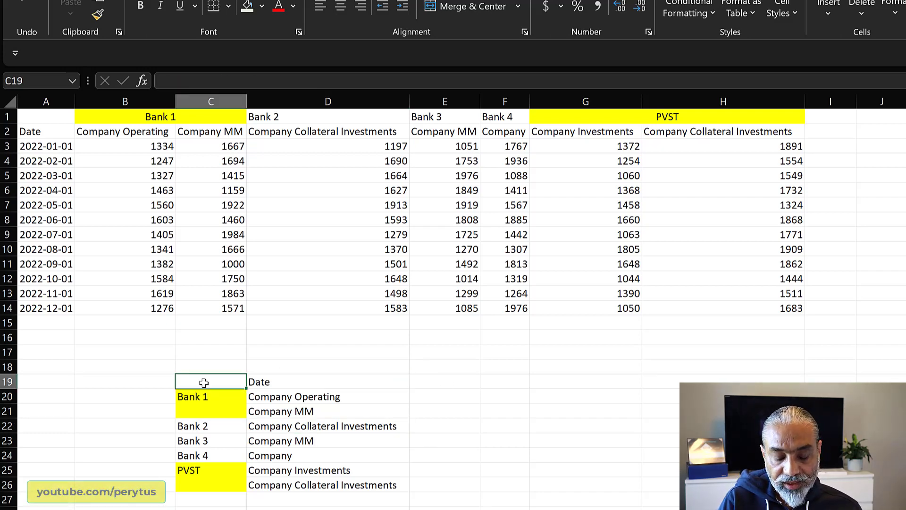
Label the two transposed lists "First Row" in C18 and "2nd Row" in D18
click(205, 362)
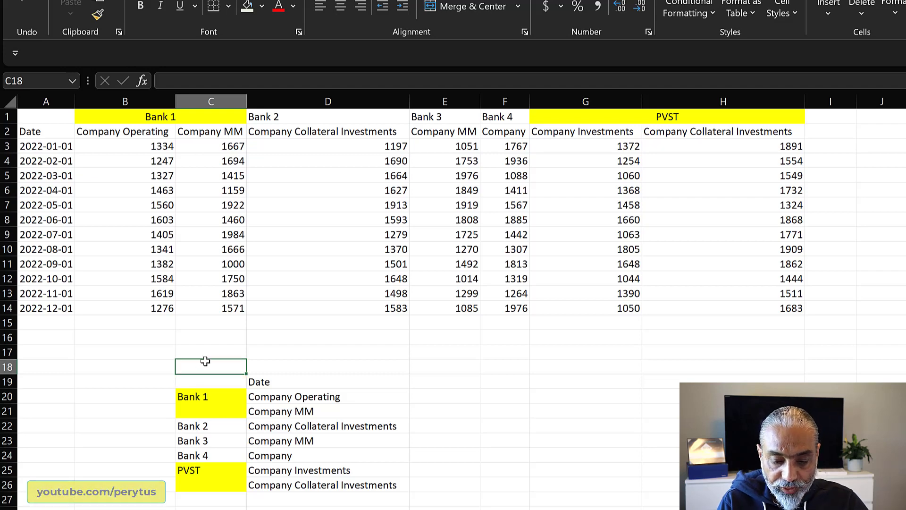
text(Firat)
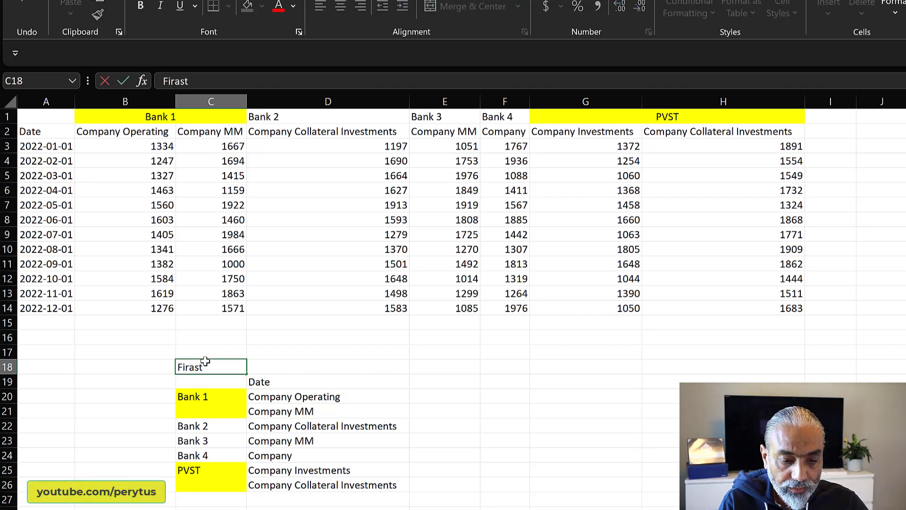
key(BackSpace)
key(BackSpace)
key(BackSpace)
text(st Roq)
key(BackSpace)
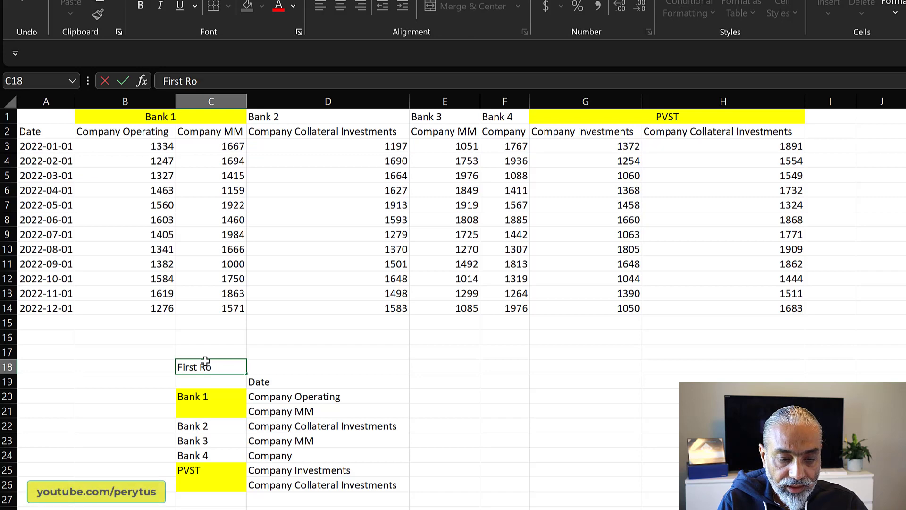
text(w)
key(Tab)
text(2nd Row)
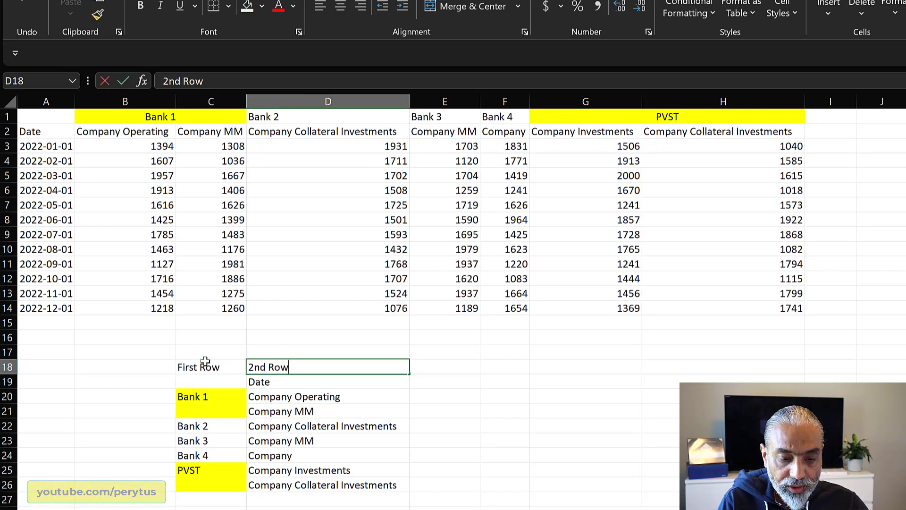
key(Return)
Enter the column title "Header (1st row & 2nd row)" in E18
key(Up)
key(Right)
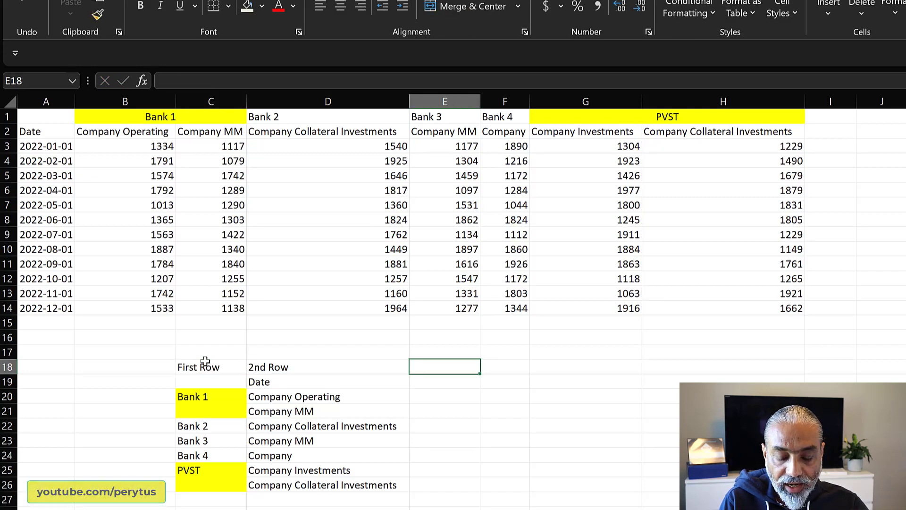
text(Header)
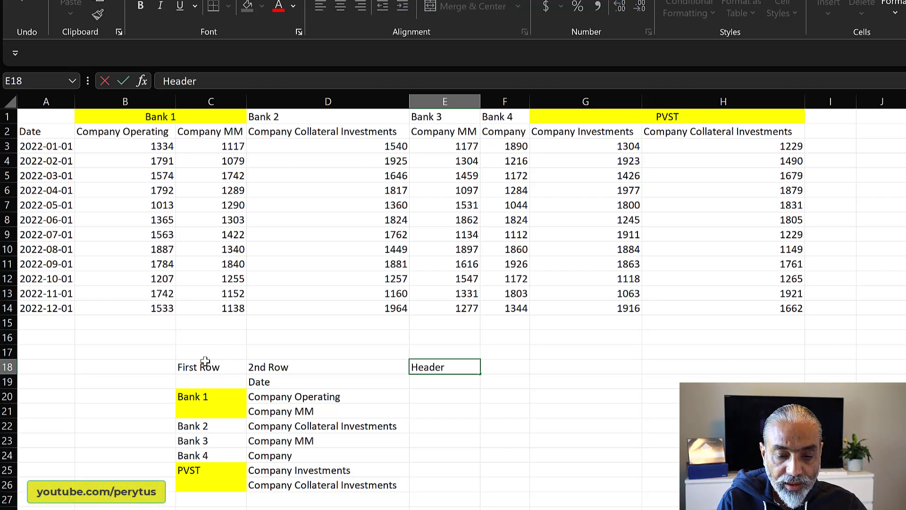
text( (1s)
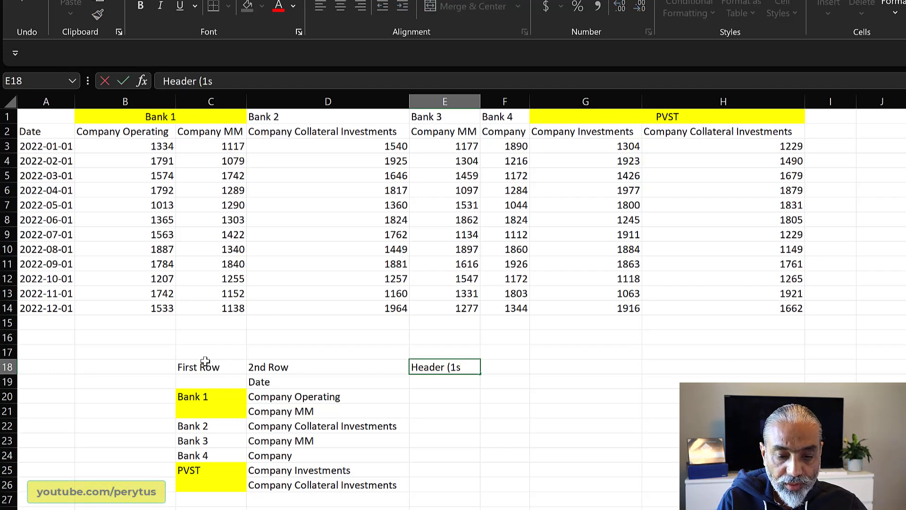
text(r wo)
key(BackSpace)
key(BackSpace)
key(BackSpace)
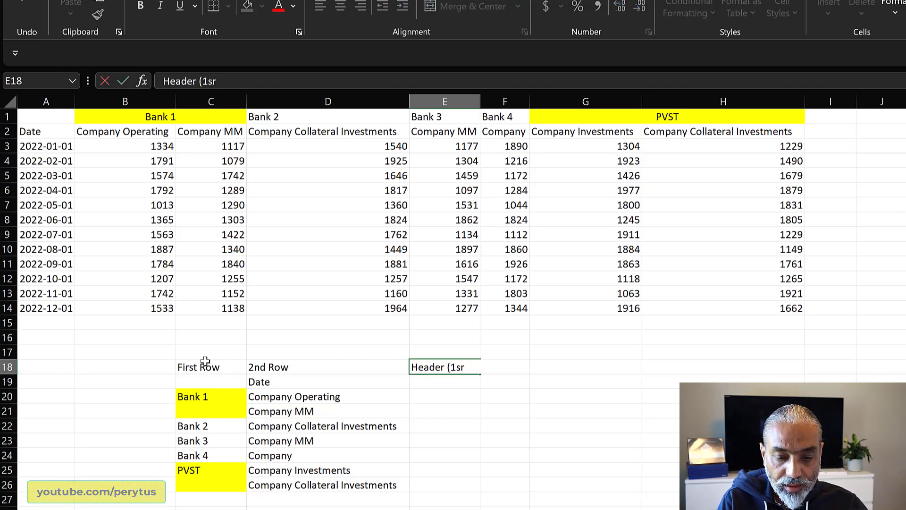
text(row &)
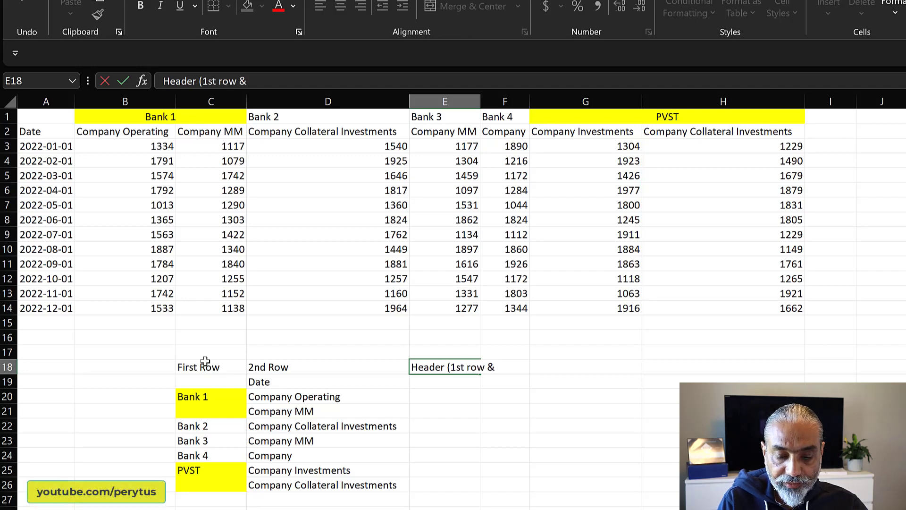
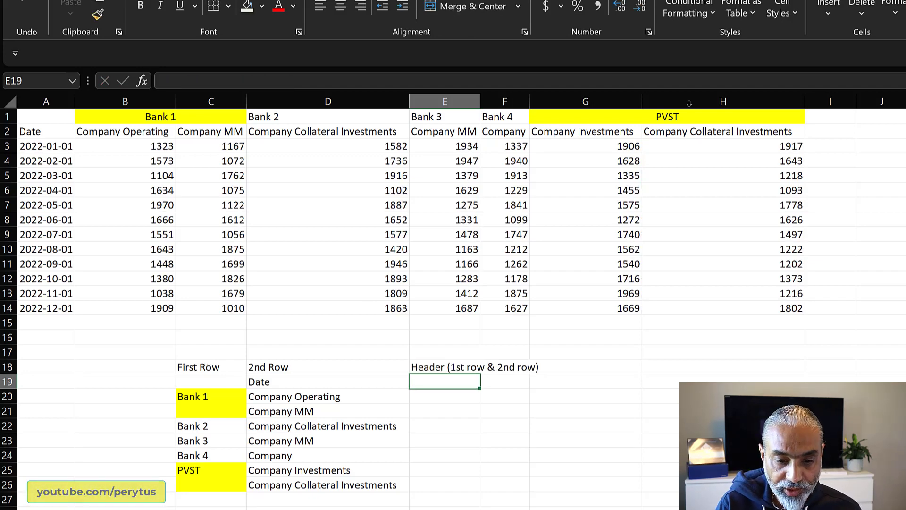
Try to fill the blank cell C21 by extending "Bank 1" down from C20
click(226, 383)
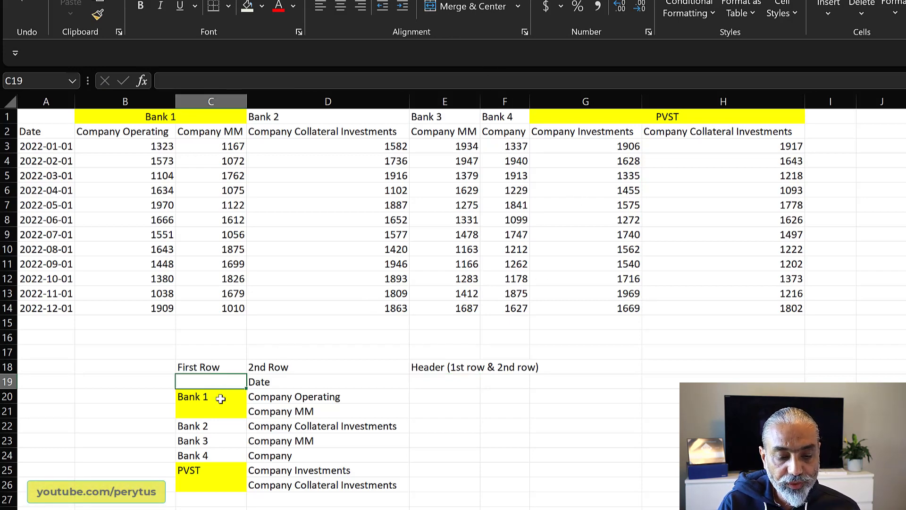
click(220, 398)
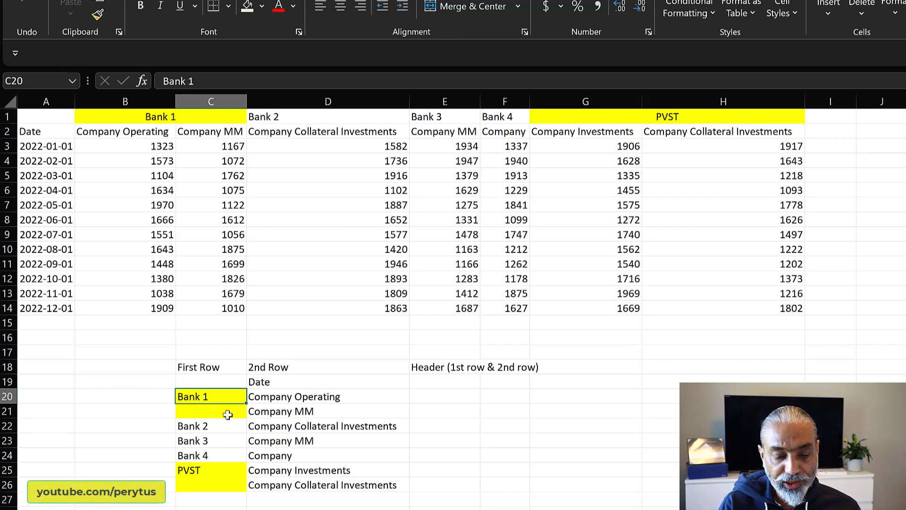
click(230, 413)
click(230, 398)
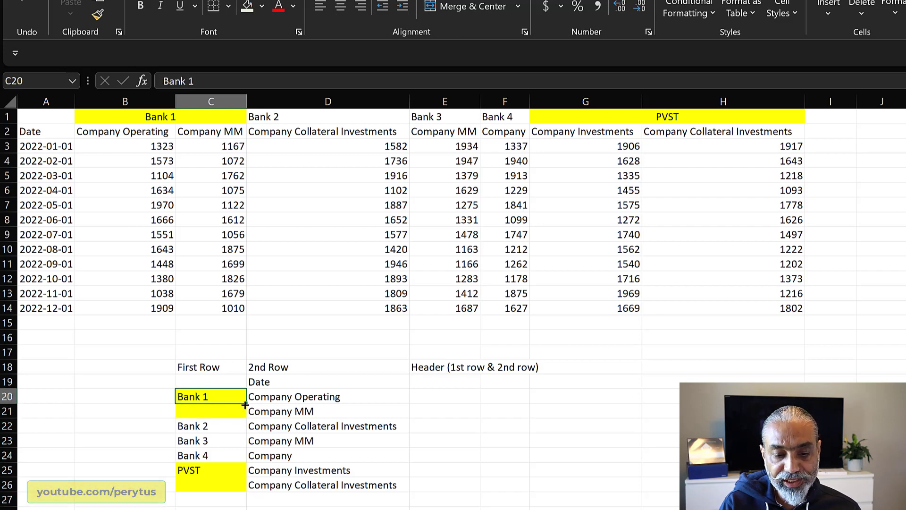
drag(246, 404, 246, 417)
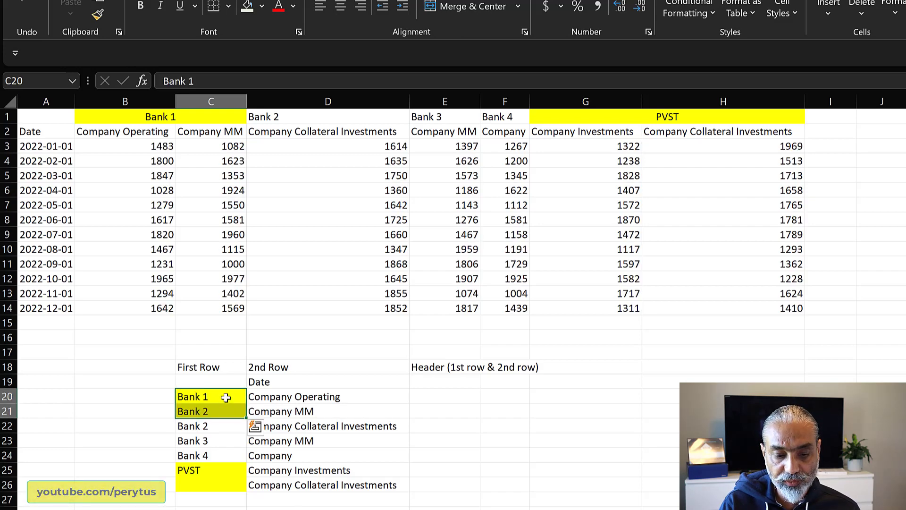
Copy "Bank 1" from C20 into C21 and fill "PVST" from C25 down into C26
click(233, 397)
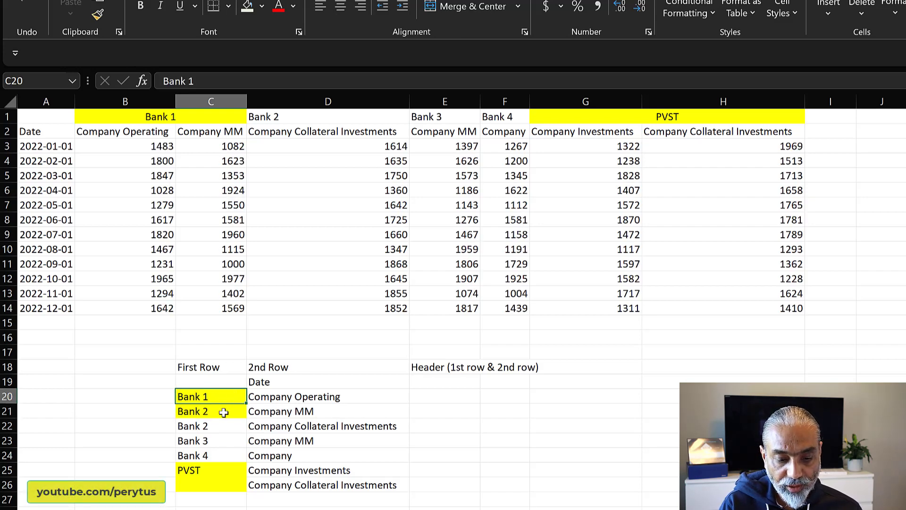
key(ctrl+c)
click(226, 408)
key(ctrl+v)
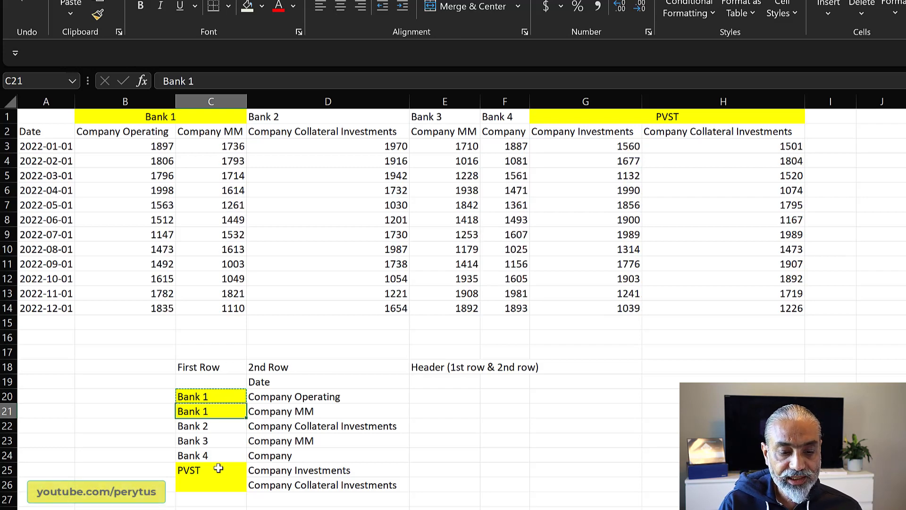
click(221, 467)
drag(246, 488, 246, 493)
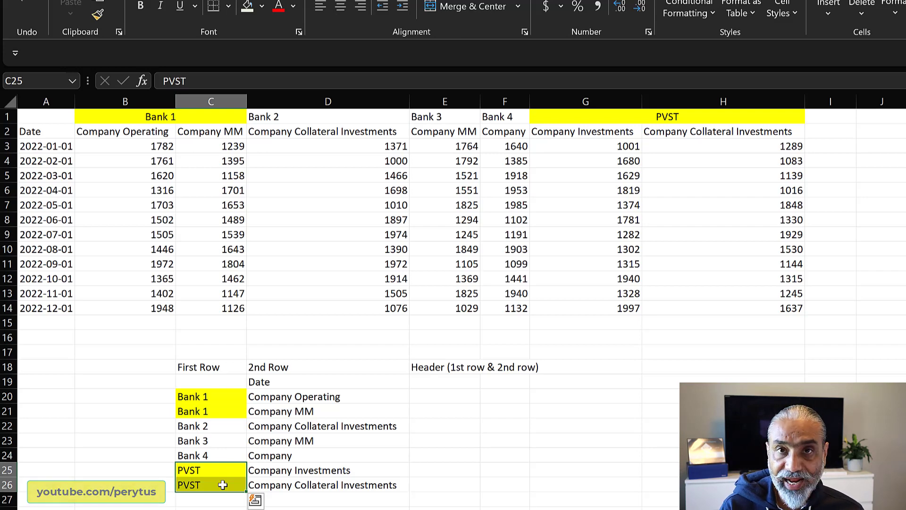
click(201, 398)
click(298, 384)
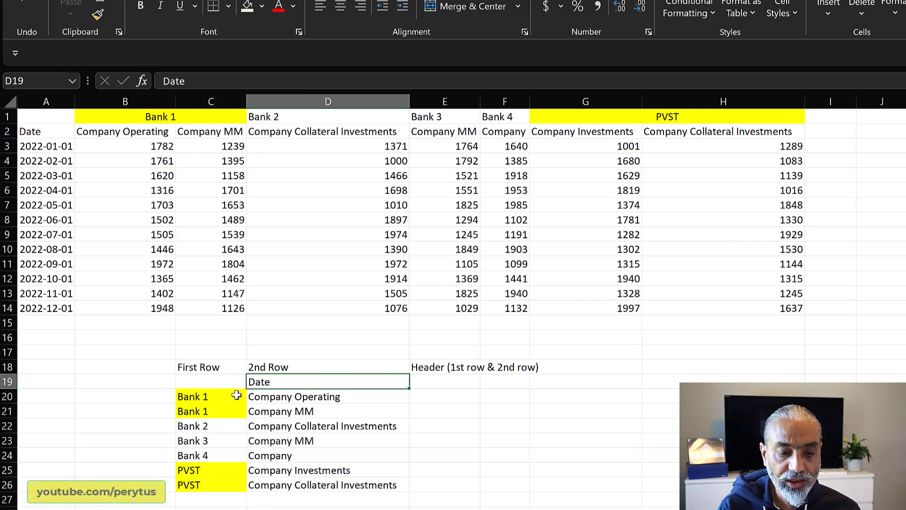
drag(222, 397, 215, 480)
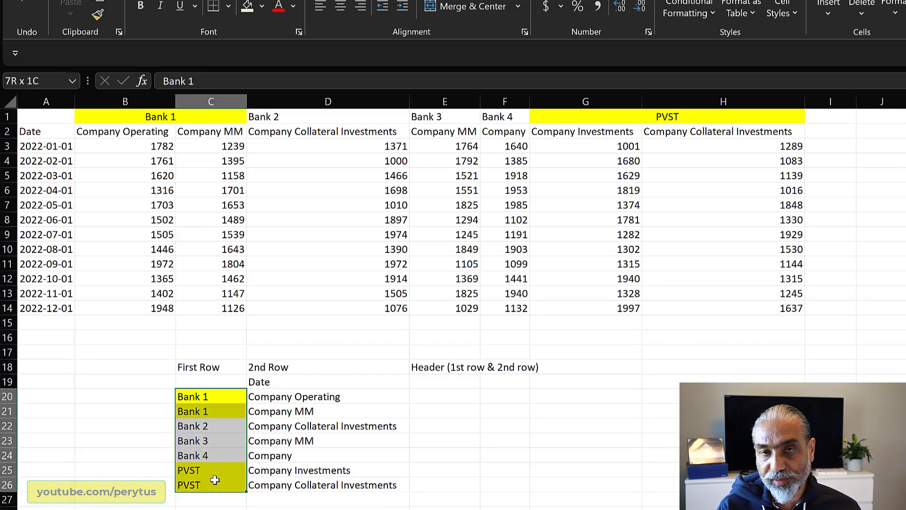
drag(282, 382, 288, 472)
click(212, 380)
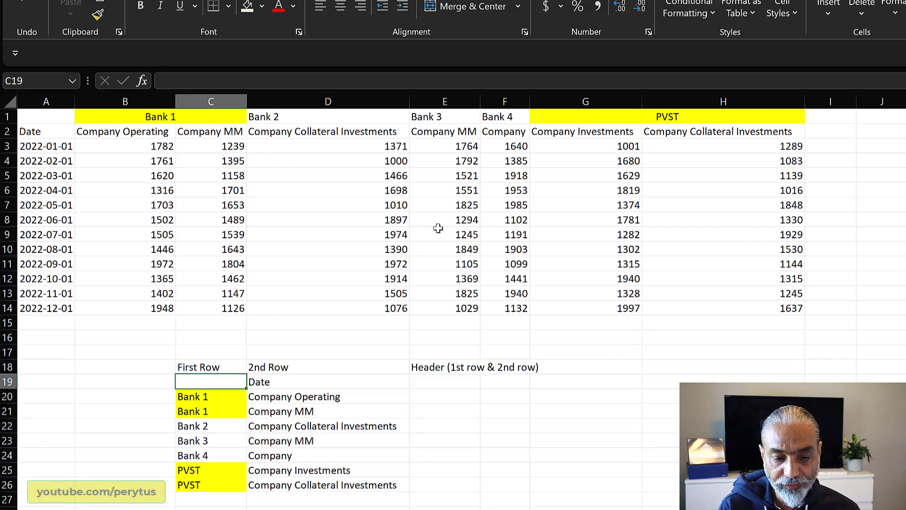
Enter the formula =CONCAT(C19," ", D19) in E19 to join the first-row and second-row headers with a space
click(451, 383)
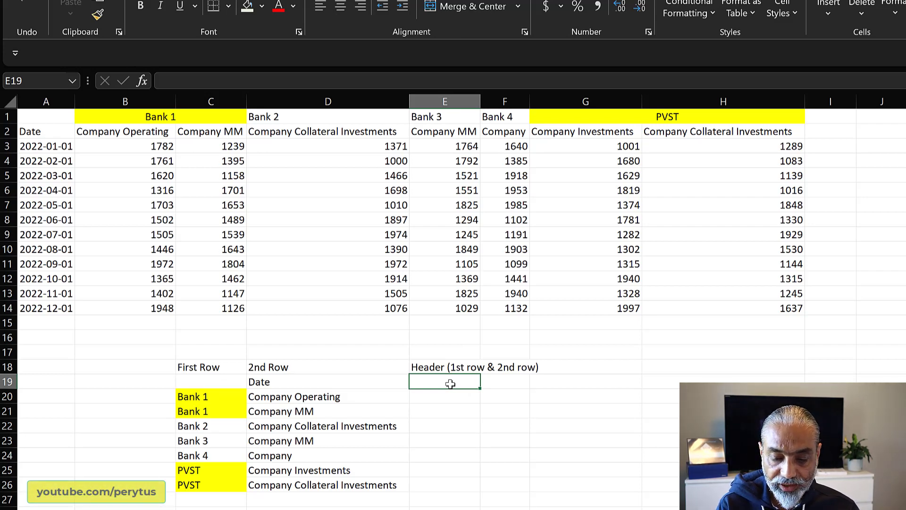
text(=concate)
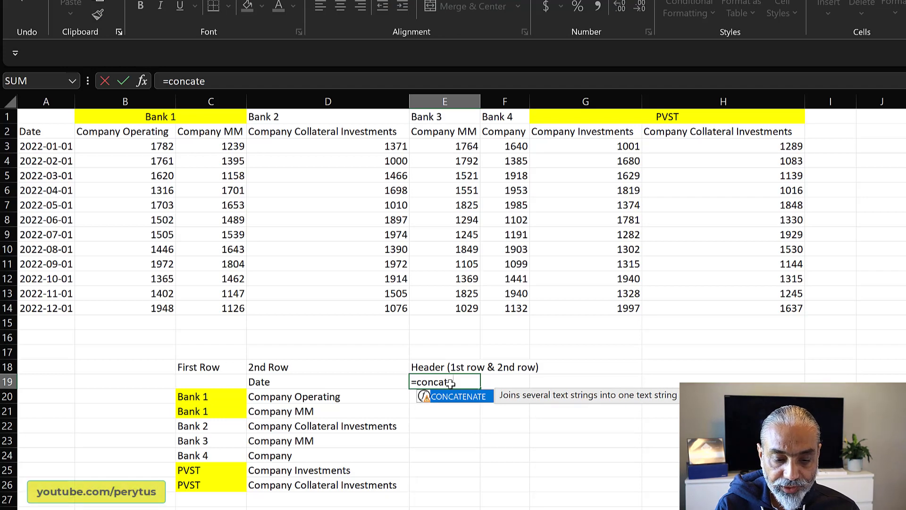
key(BackSpace)
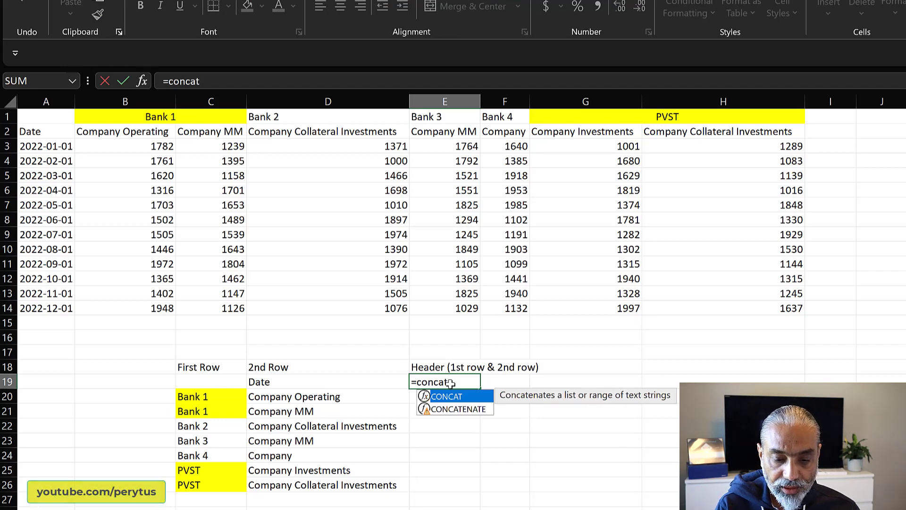
text(()
key(Left)
key(Left)
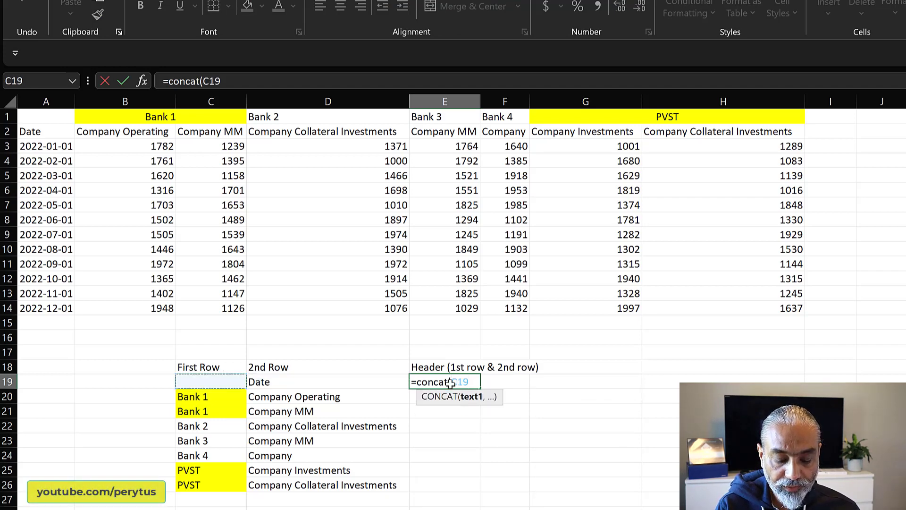
text(,)
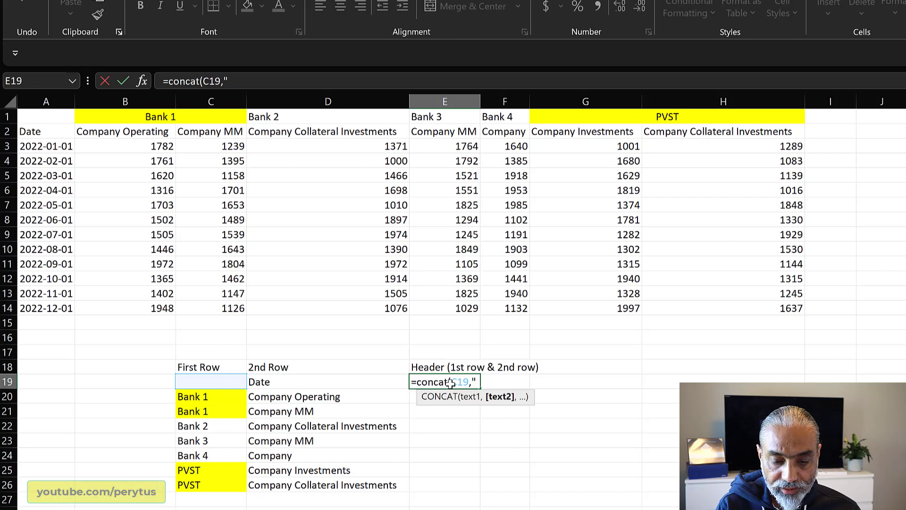
text(" ",)
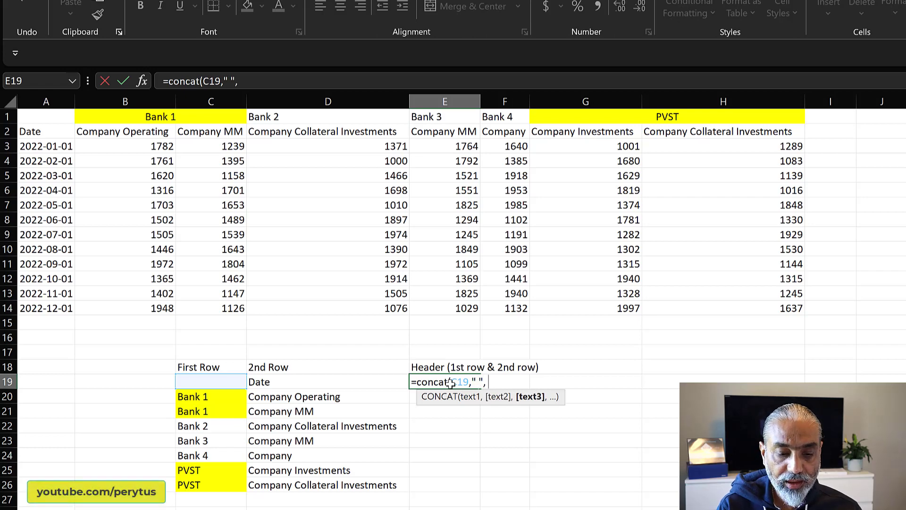
click(310, 384)
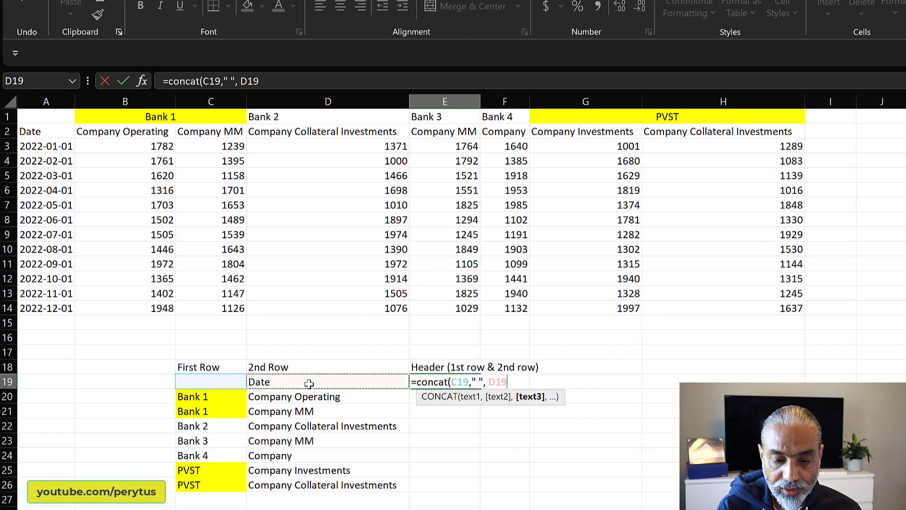
text())
key(Return)
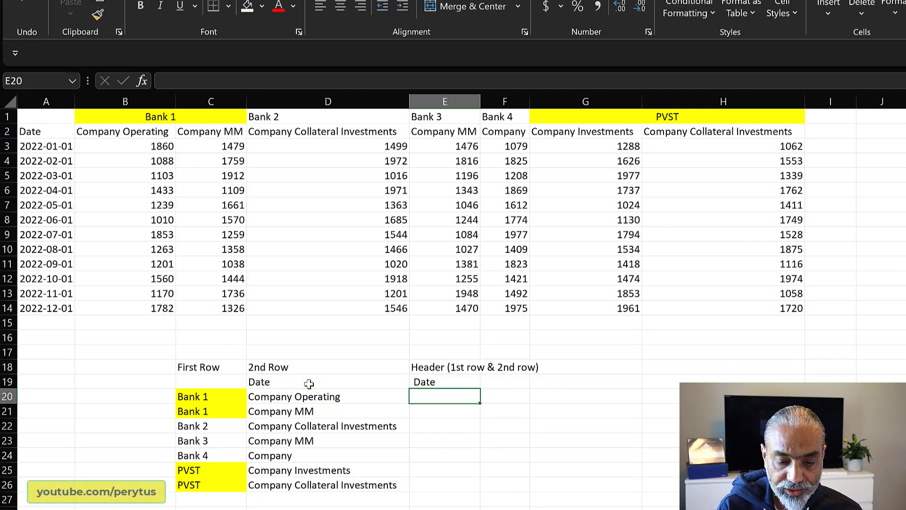
Wrap the E19 formula in TRIM so it reads =TRIM(CONCAT(C19," ", D19))
click(440, 381)
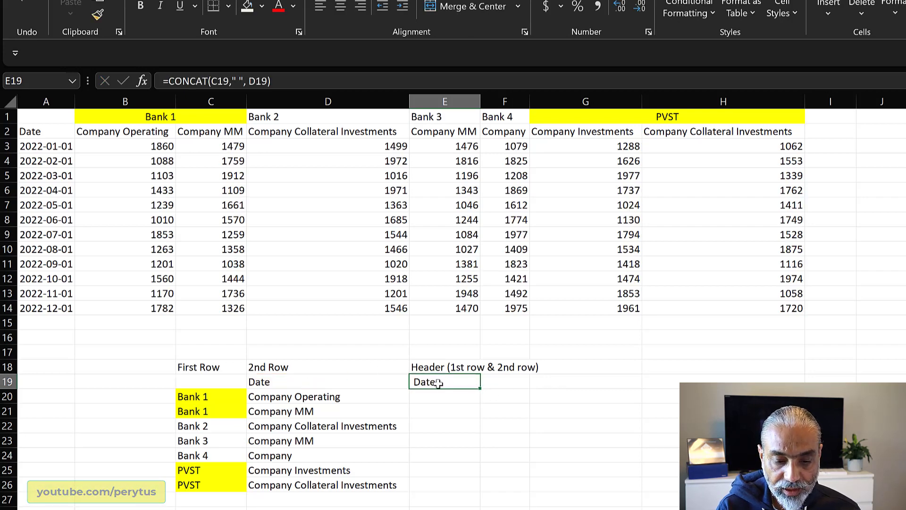
click(201, 383)
click(432, 383)
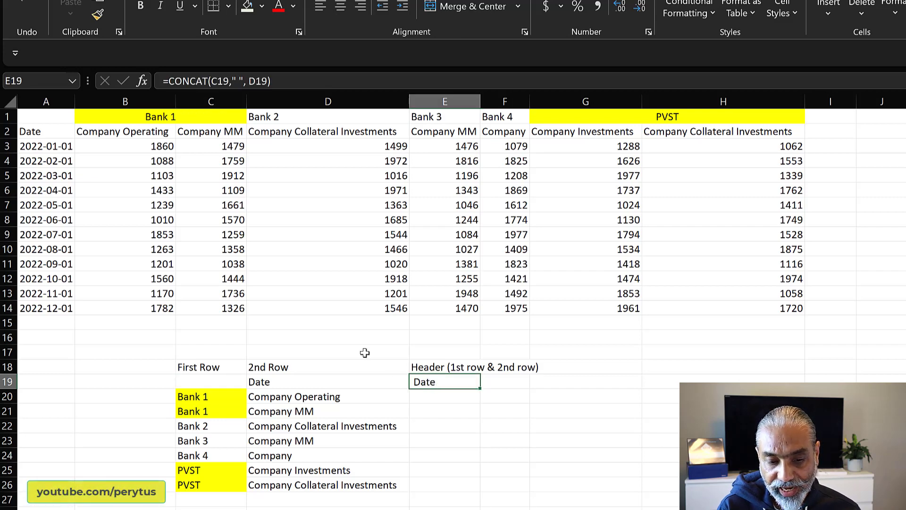
click(171, 80)
text(trim()
key(Right)
key(Right)
key(Right)
key(Right)
key(Right)
key(Right)
key(Right)
key(Right)
key(Right)
key(Right)
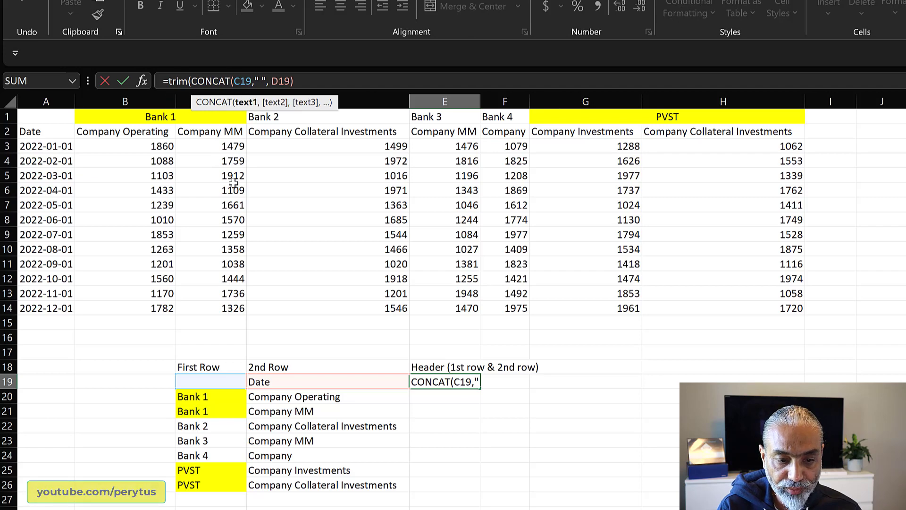
key(Right)
key(Right)
key(Right)
key(Right)
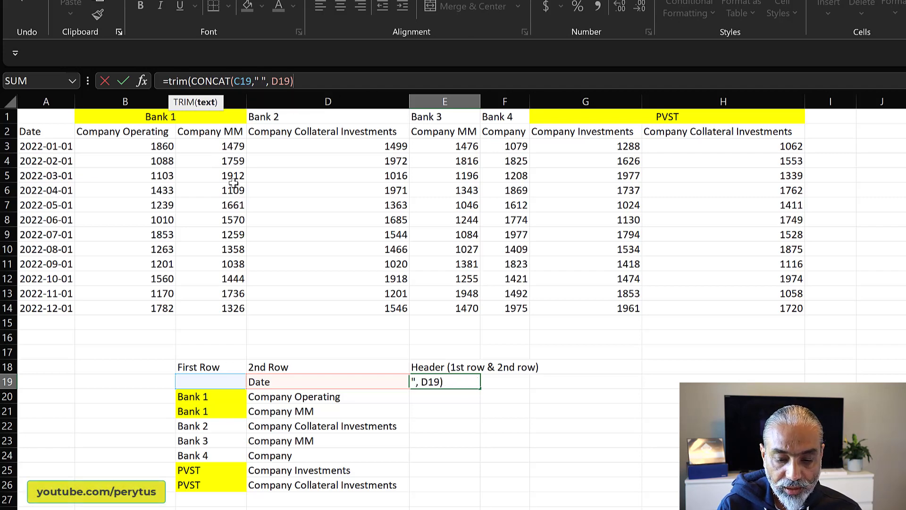
key(Return)
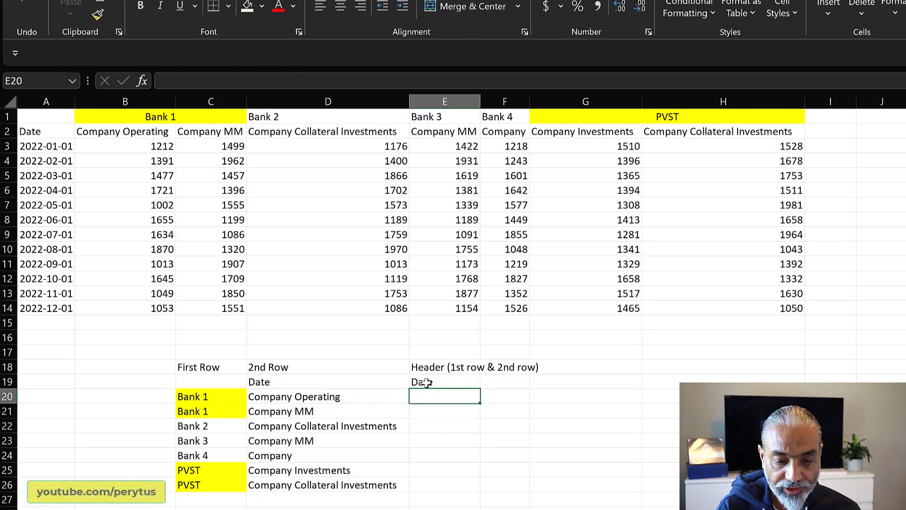
Fill the combined header formula from E19 down to E26
click(448, 385)
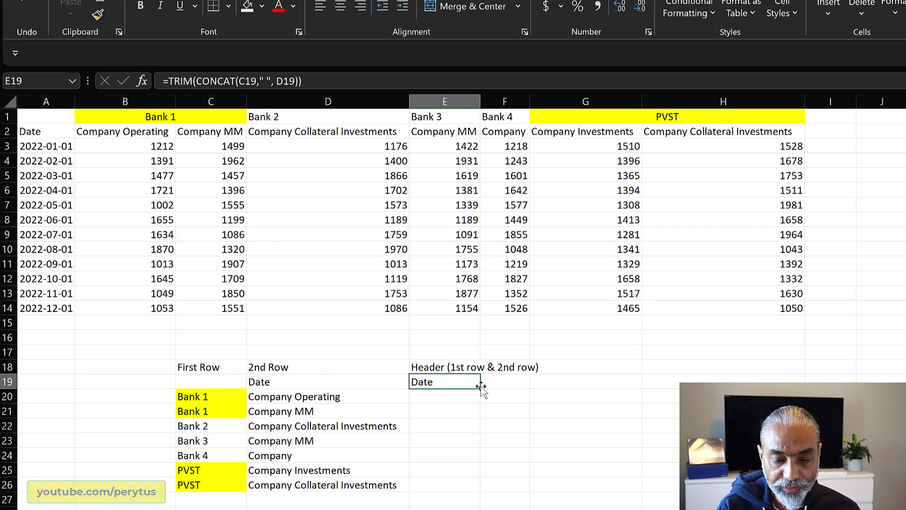
double_click(482, 387)
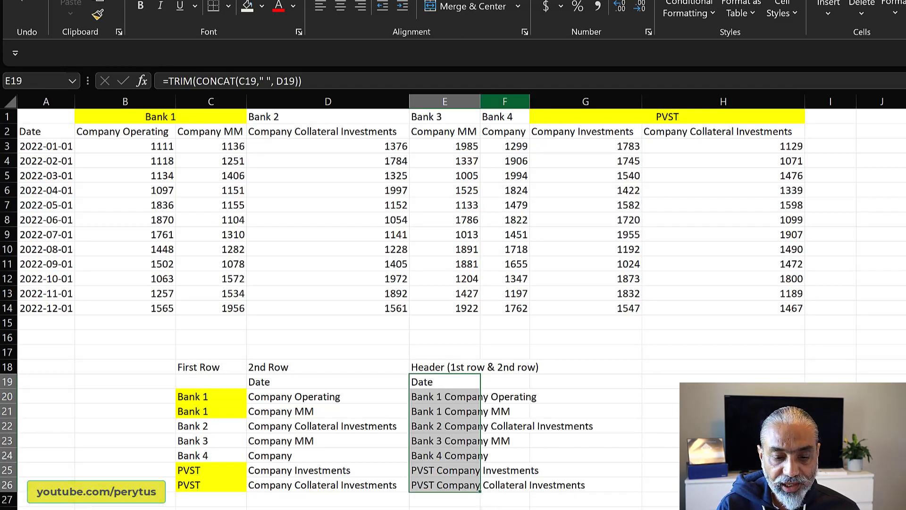
click(458, 381)
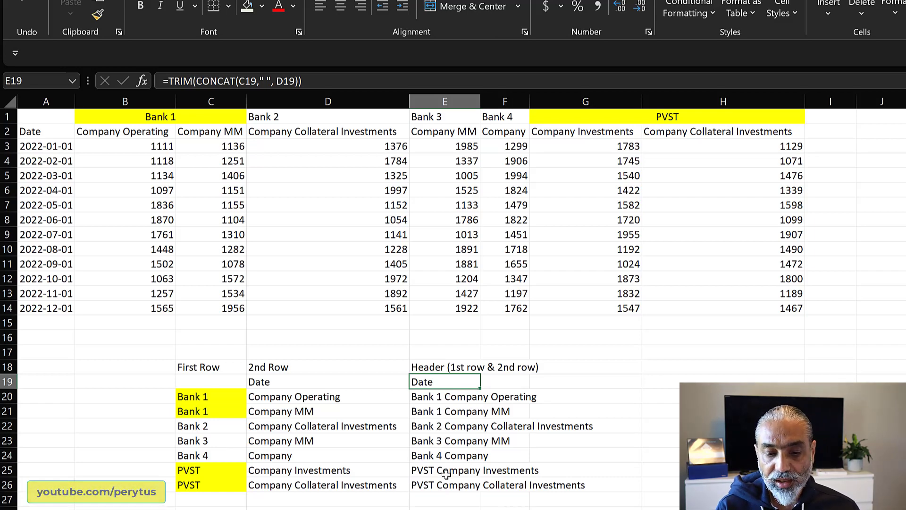
drag(451, 381, 454, 475)
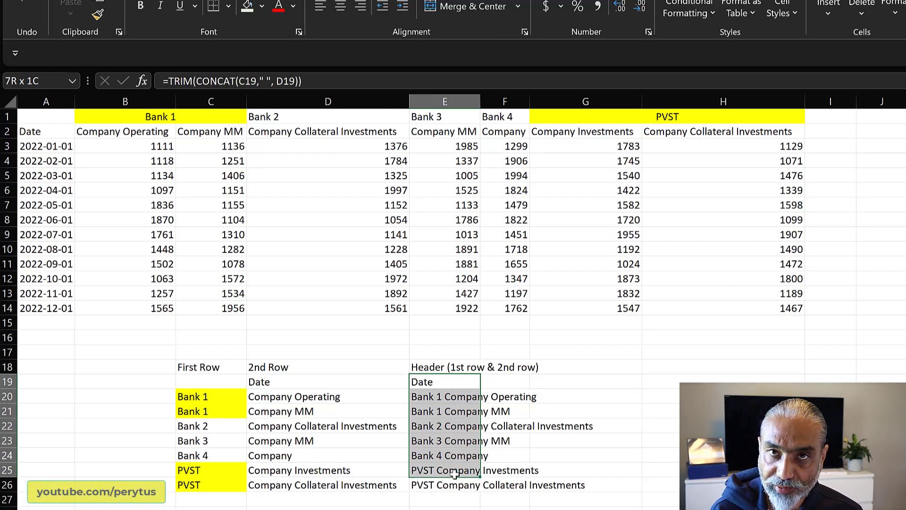
drag(455, 474, 454, 475)
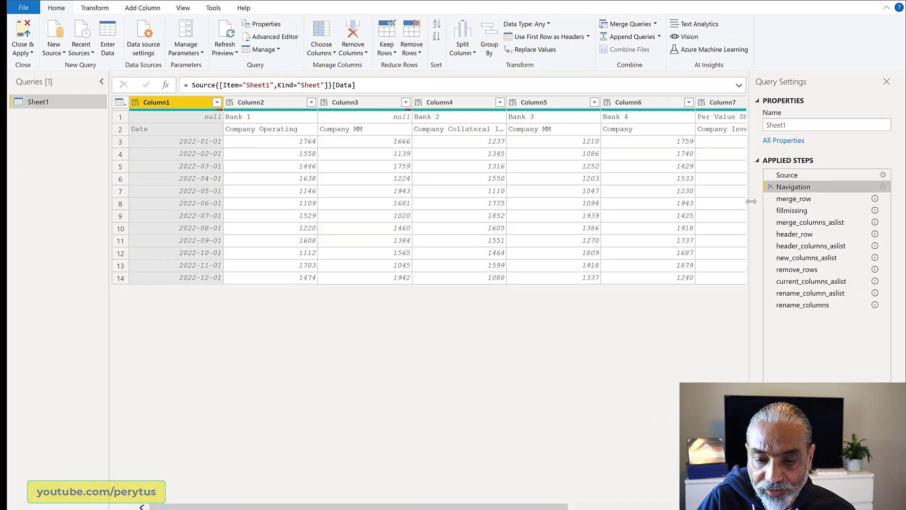
In Power Query Editor, widen the Query Settings pane and examine the Source and Navigation steps of the Sheet1 query
drag(751, 201, 677, 215)
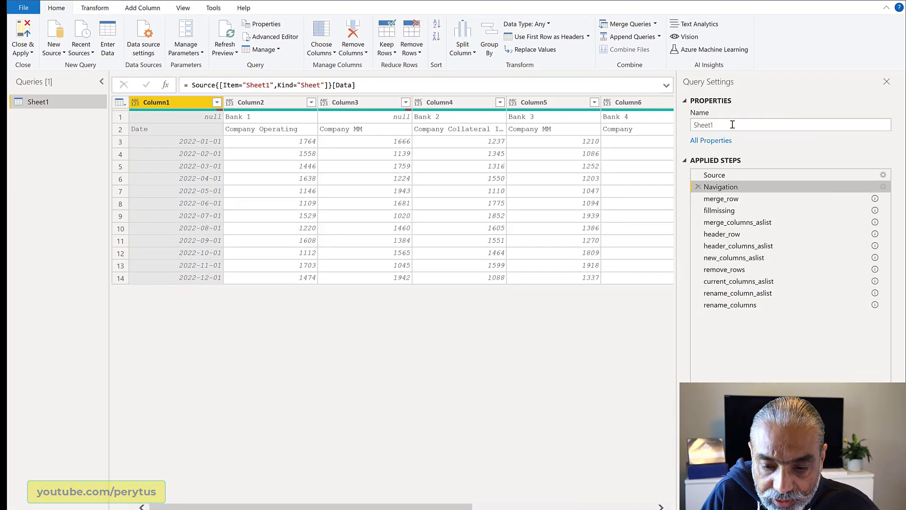
click(729, 179)
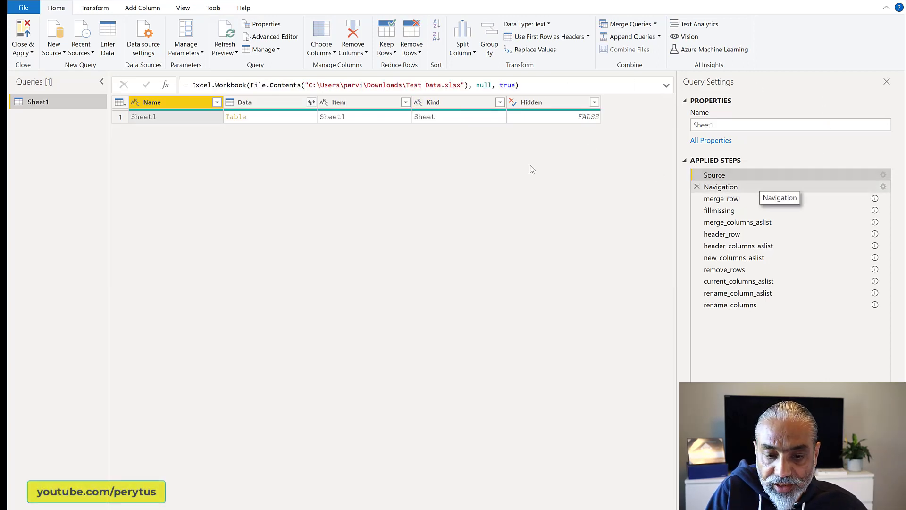
click(754, 189)
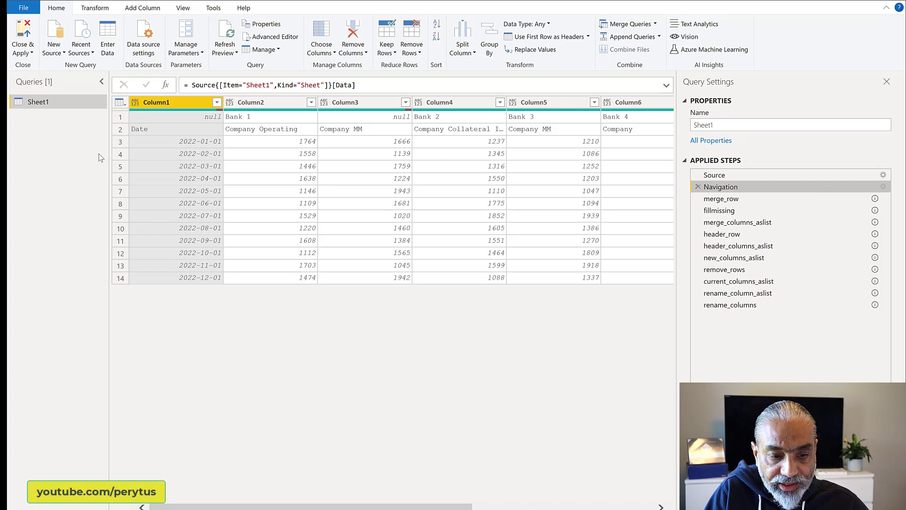
Collapse the Queries pane and examine the two header rows across the Navigation step's table, including the first-row value in Column7
click(101, 82)
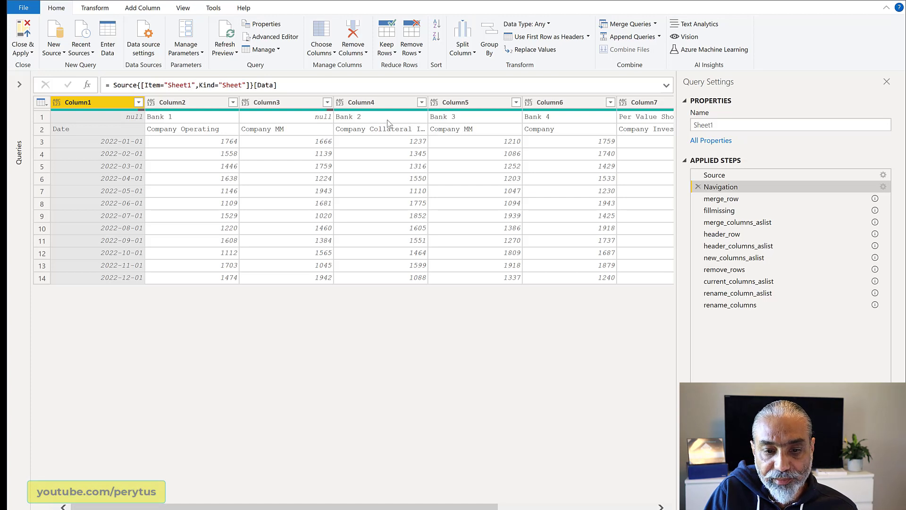
drag(283, 506, 365, 506)
click(545, 117)
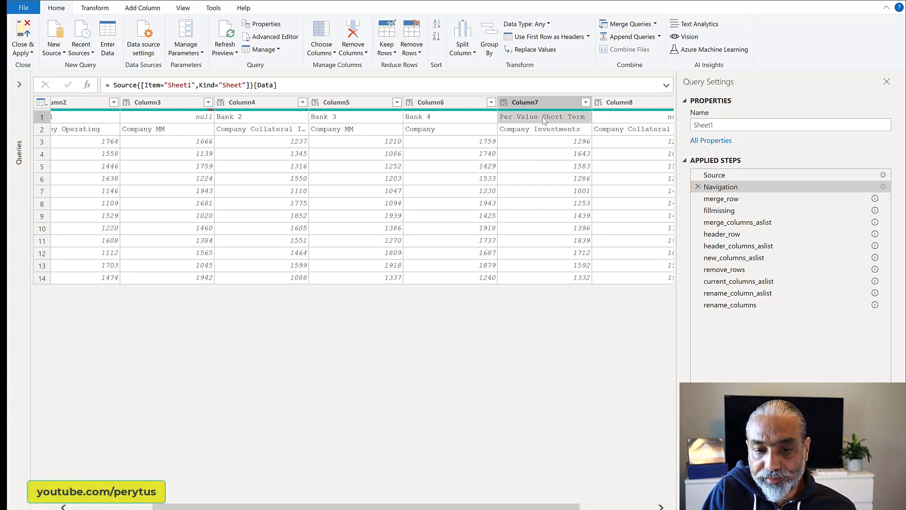
click(226, 41)
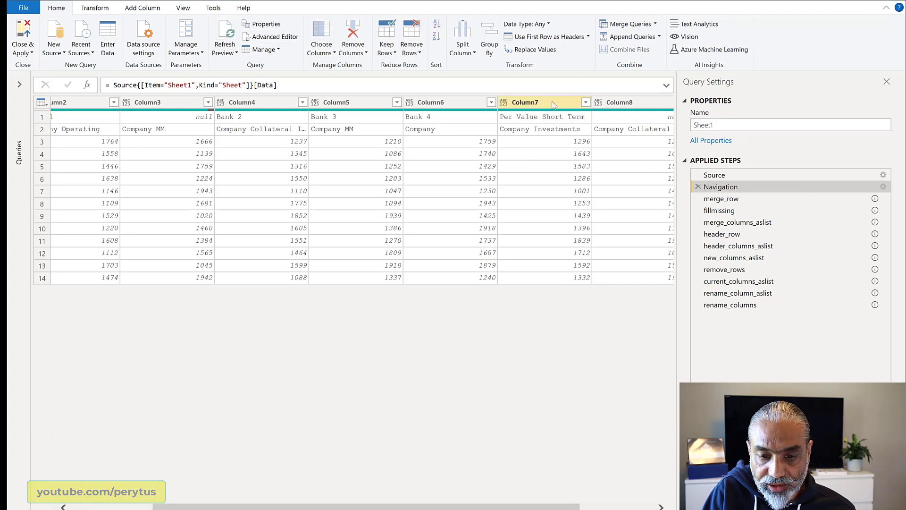
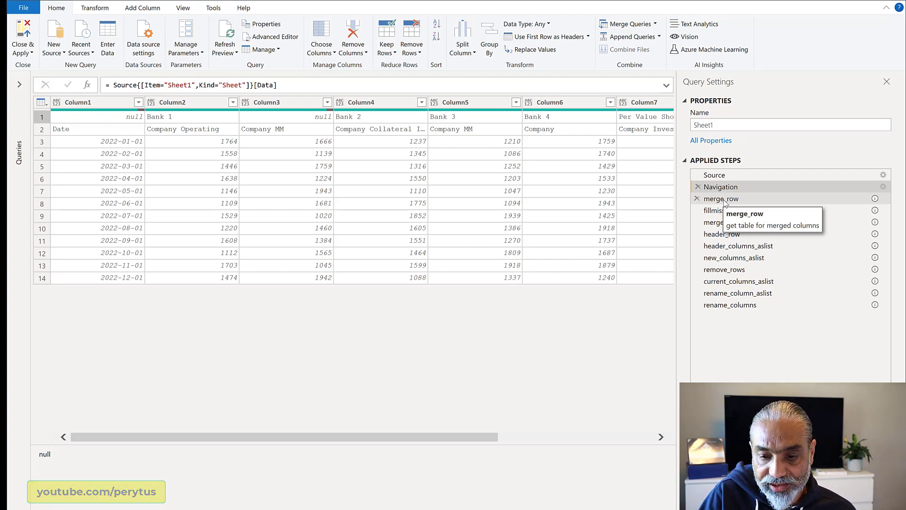
Examine the merge_row step's formula, covering the Record.ToTable function, the Sheet1_Sheet reference and the row index
click(723, 198)
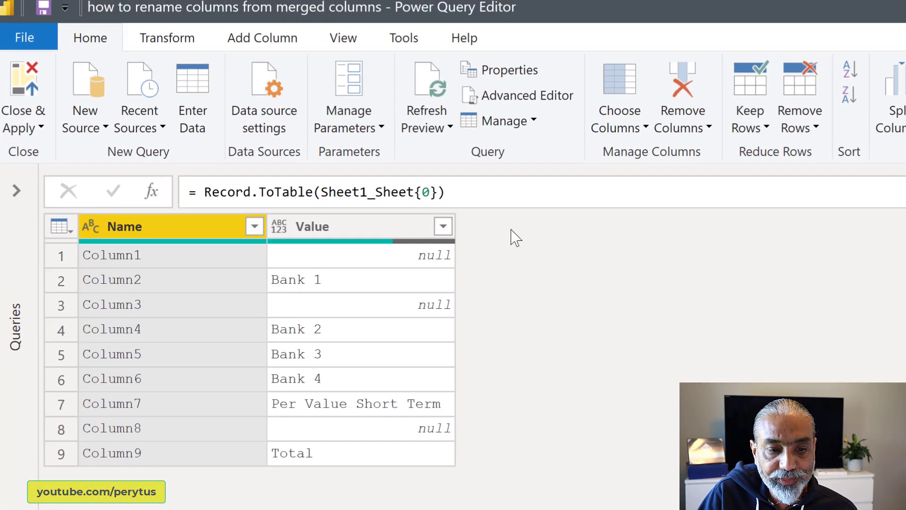
drag(212, 192, 301, 196)
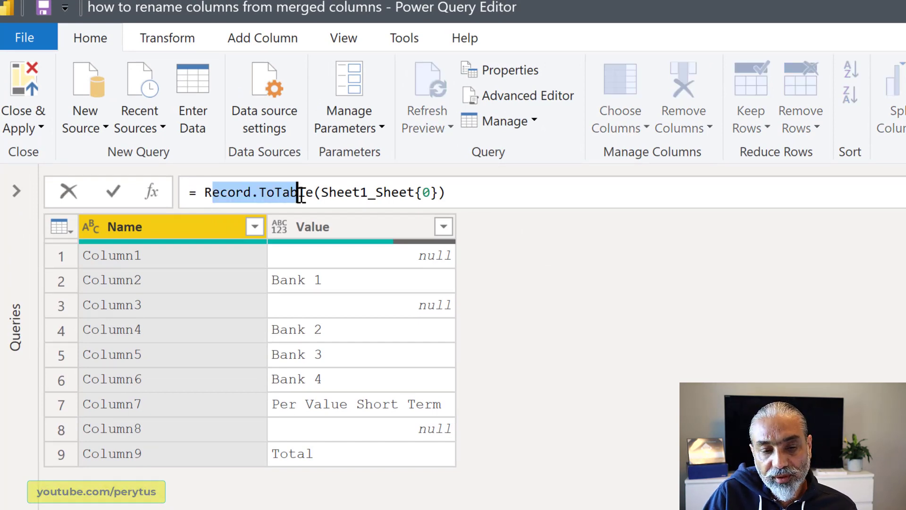
drag(322, 192, 415, 192)
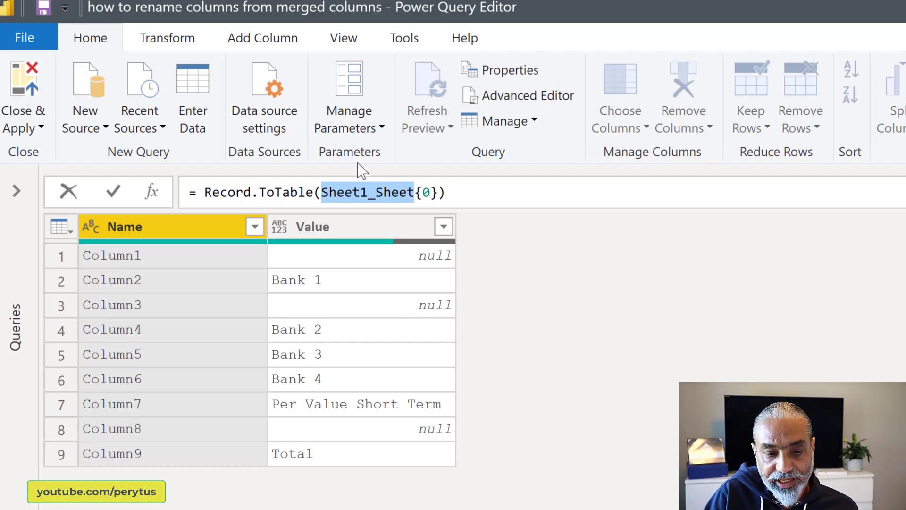
double_click(430, 193)
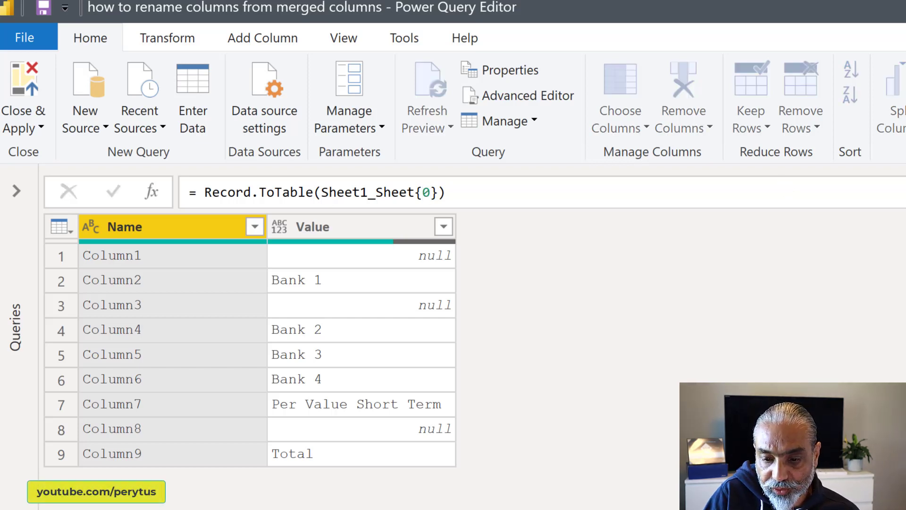
key(Escape)
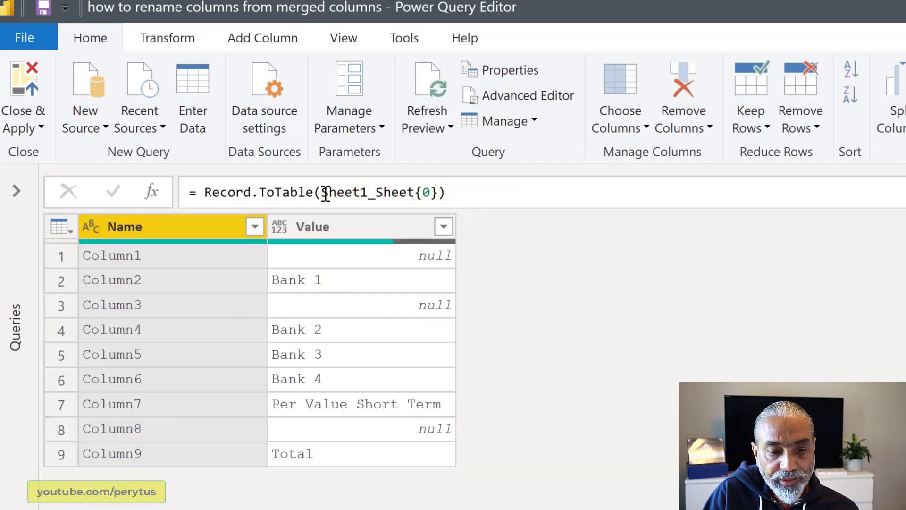
drag(325, 194, 411, 195)
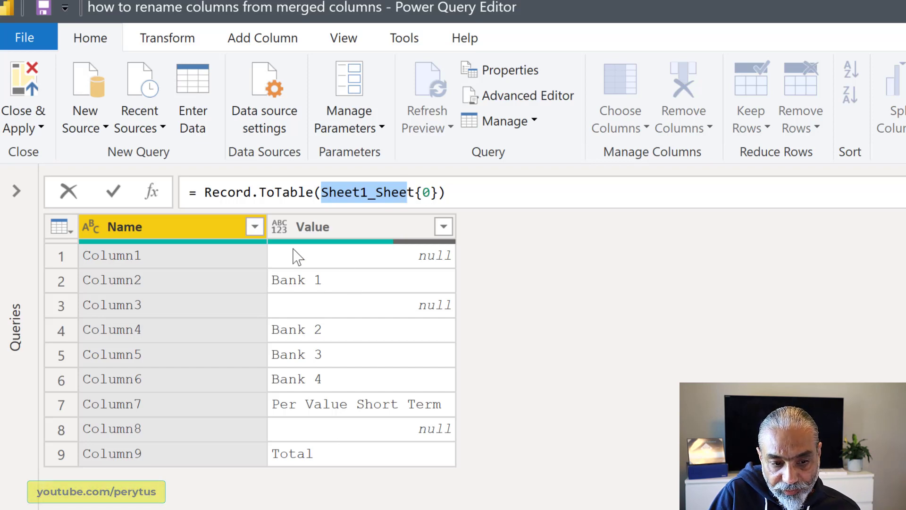
mouse_move(227, 193)
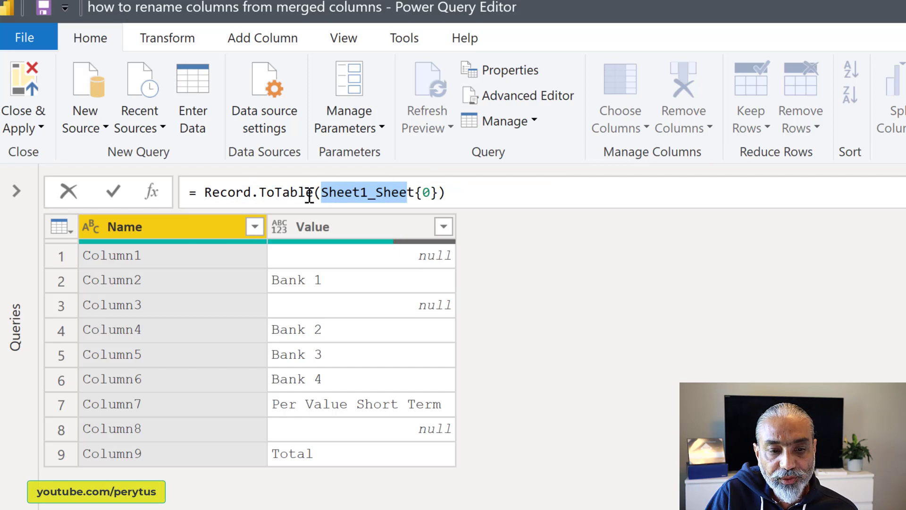
drag(321, 192, 204, 192)
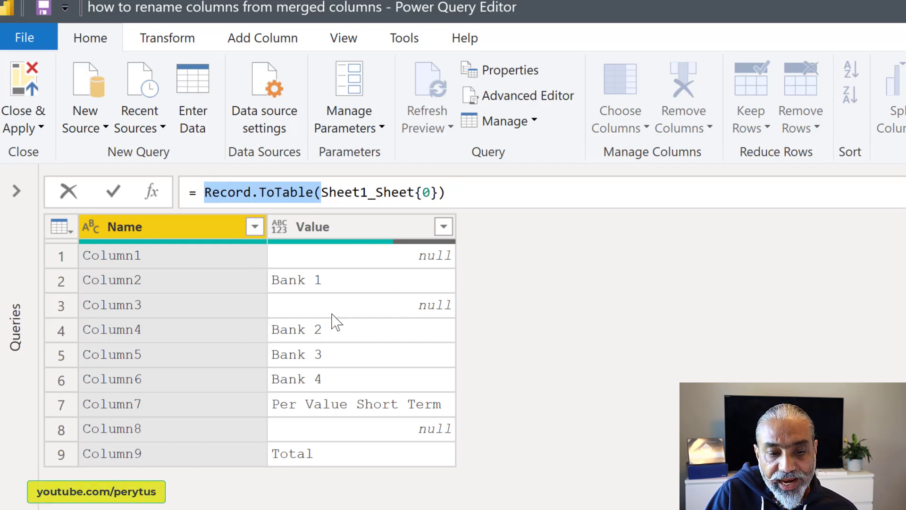
key(Escape)
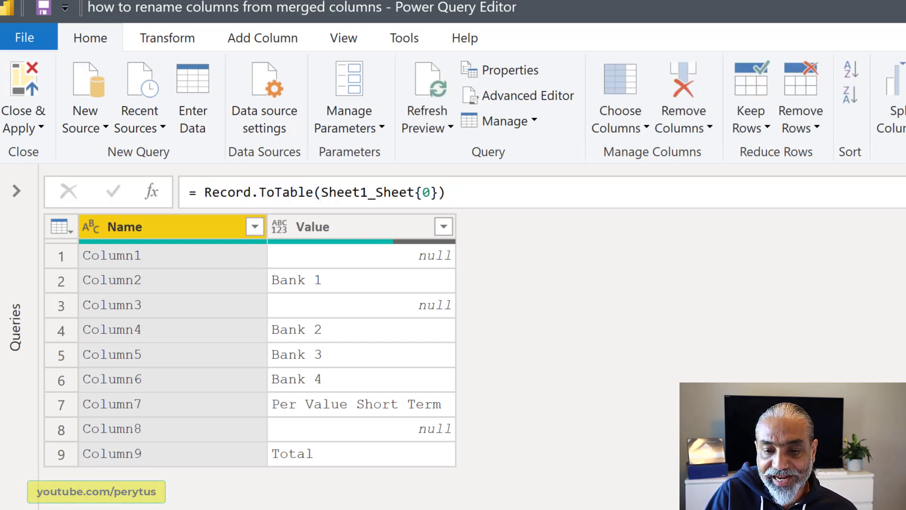
Examine the fillmissing step, review the Fill Down option that produces it, and compare its Value column with the merge_row step
key(Down)
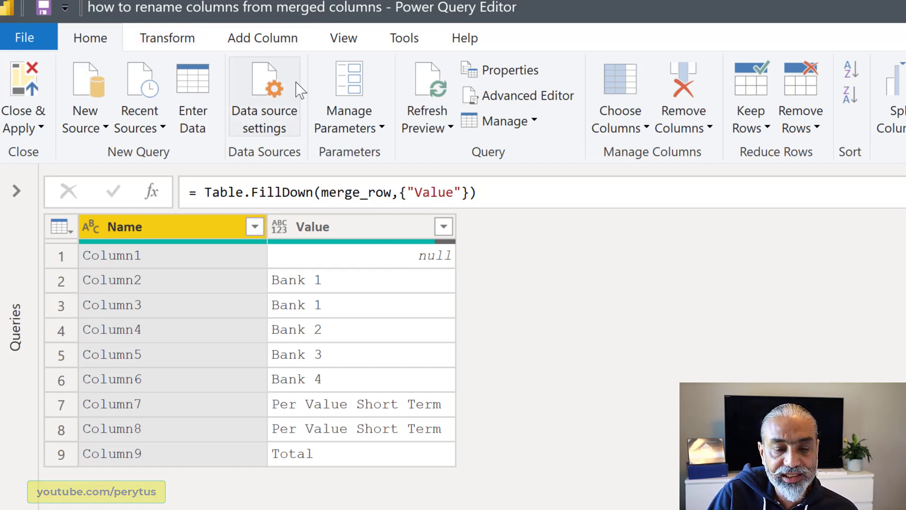
click(163, 40)
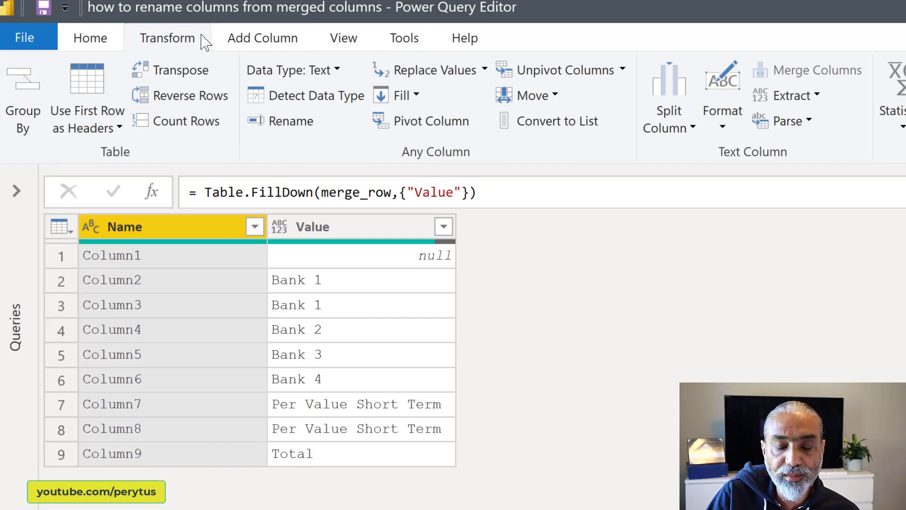
click(416, 96)
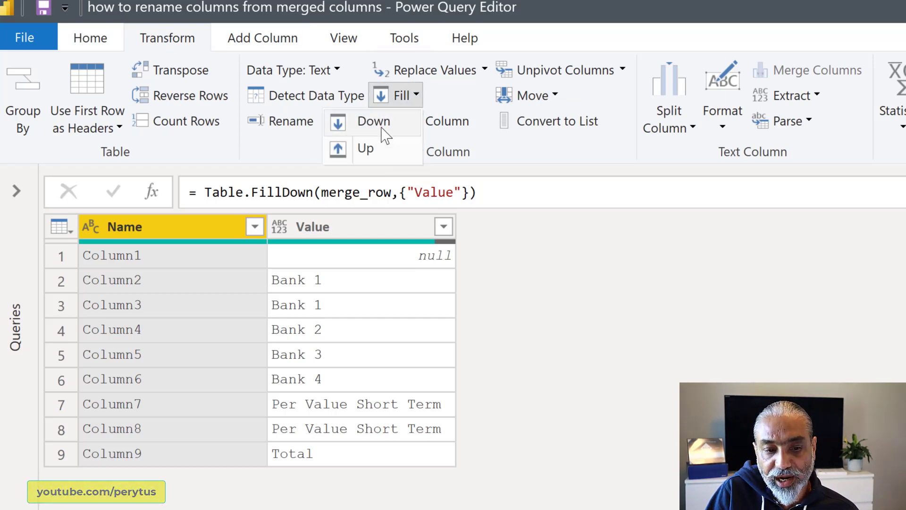
click(669, 394)
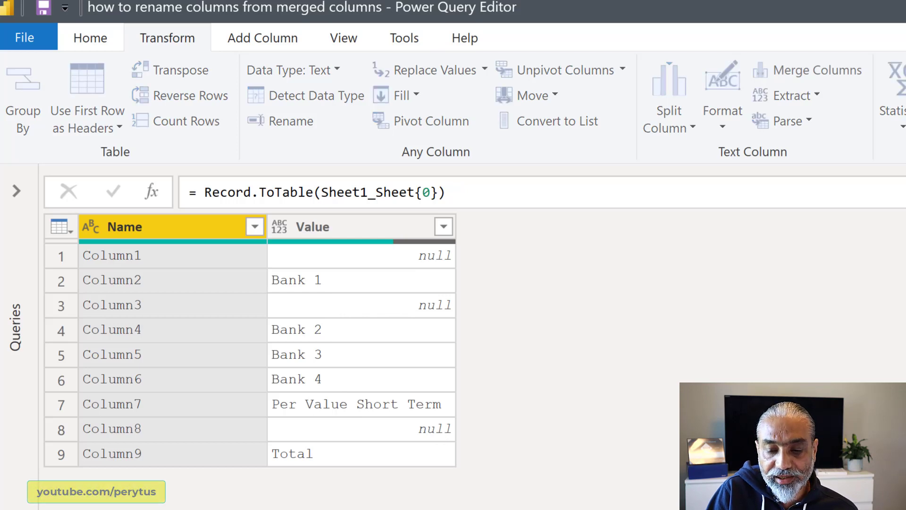
key(Down)
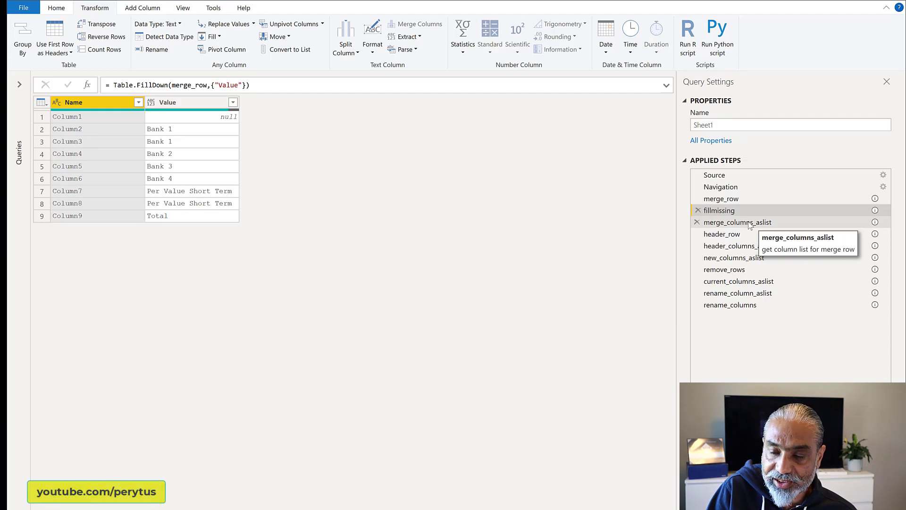
Examine the merge_columns_aslist step and the fillmissing[Value] reference in its formula
click(751, 226)
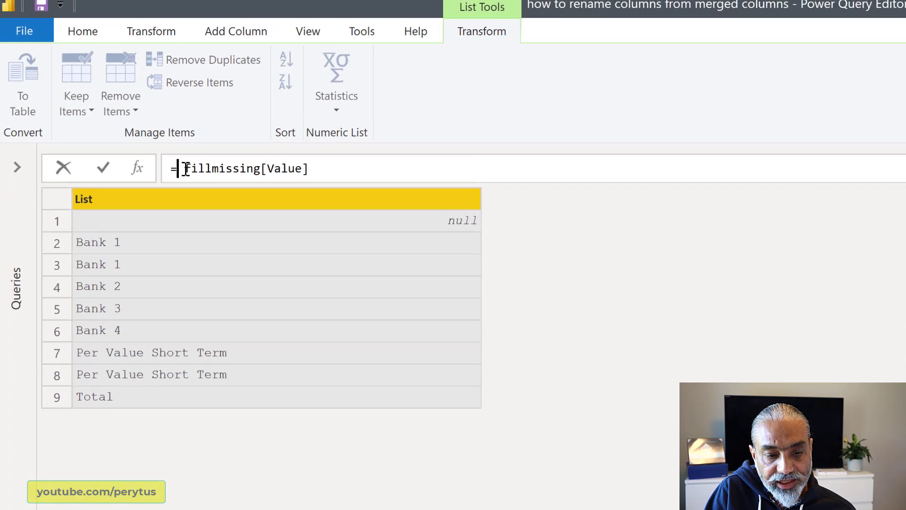
drag(111, 85, 158, 85)
drag(292, 193, 290, 193)
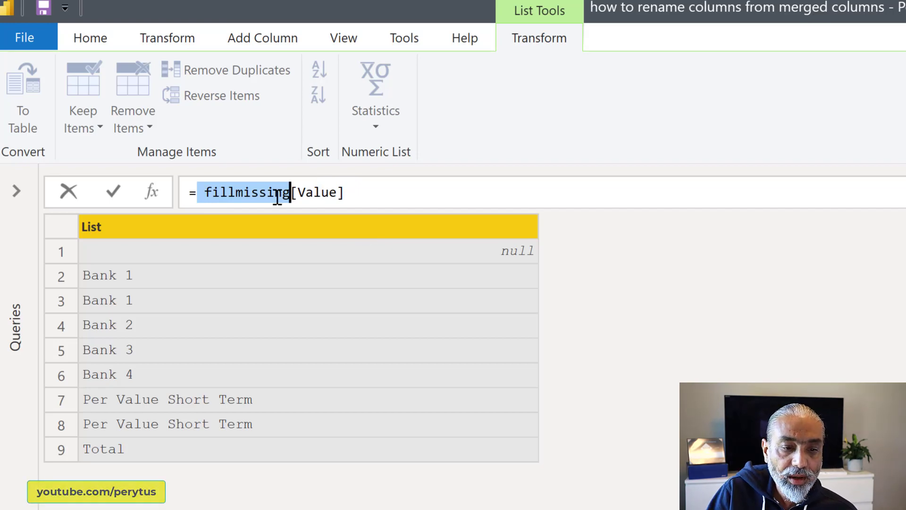
click(261, 191)
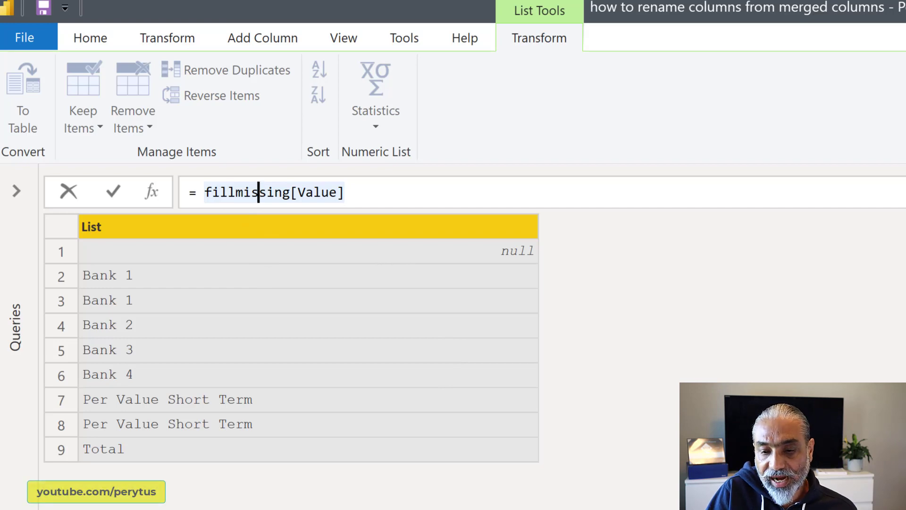
key(Return)
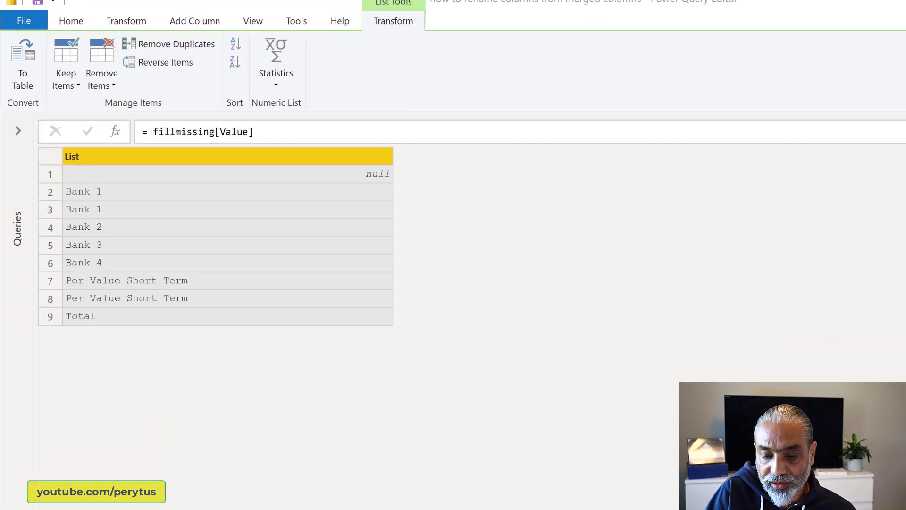
Switch to the Excel workbook to review the First Row helper column C18:C26, and return to Power Query Editor
key(alt+Tab)
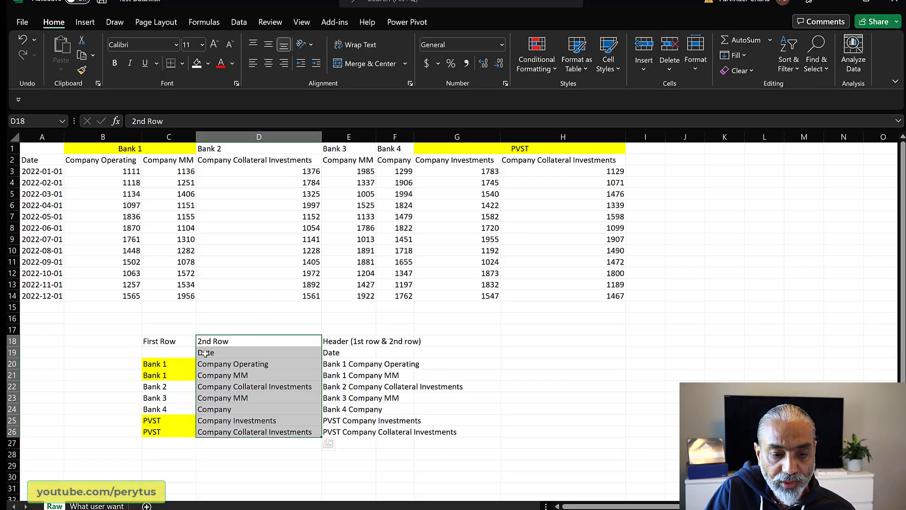
drag(169, 342, 169, 435)
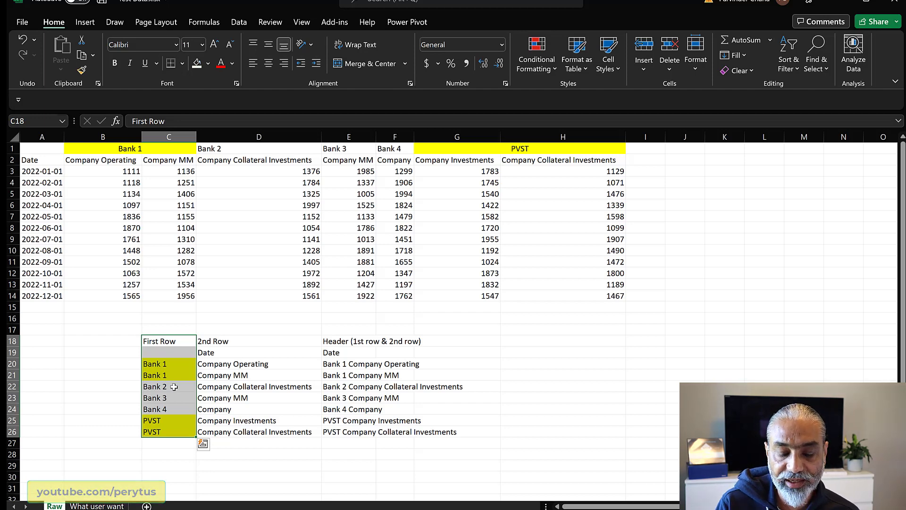
click(839, 3)
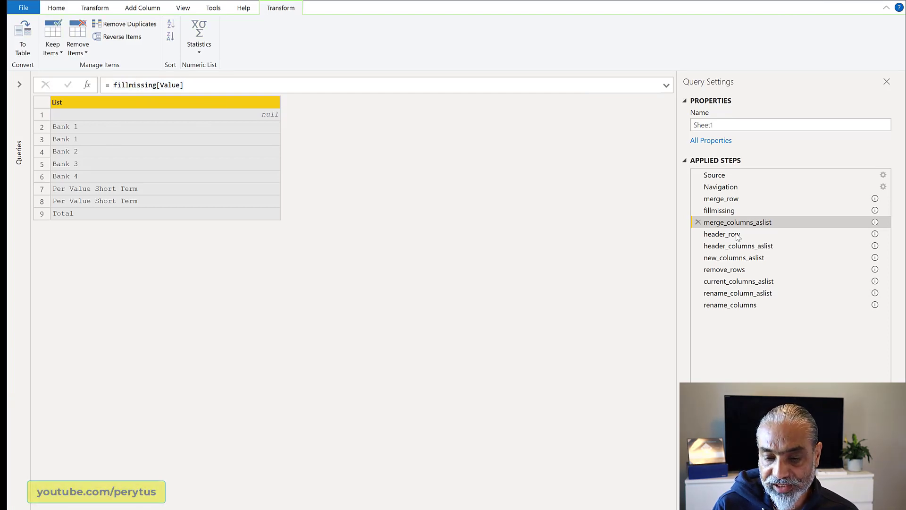
Examine the header_row step's formula, focusing on the Sheet1_Sheet reference and its row index
click(739, 237)
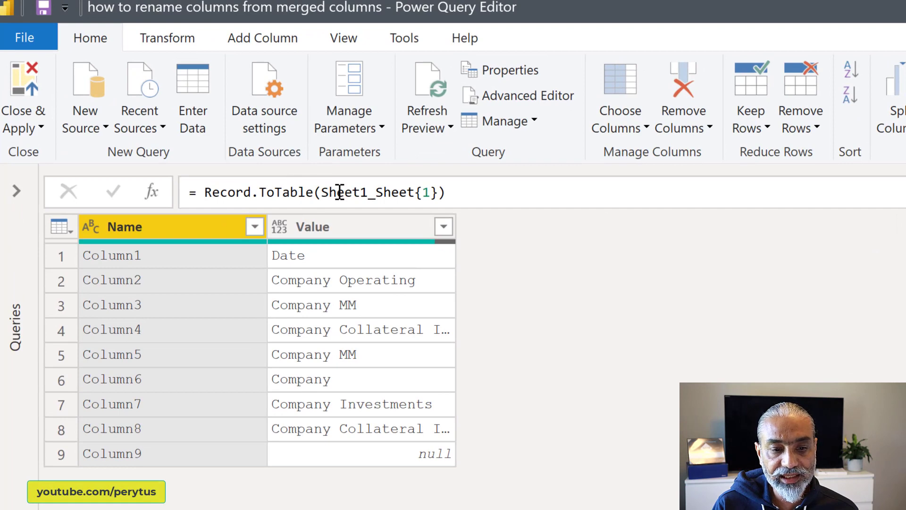
click(390, 191)
click(430, 193)
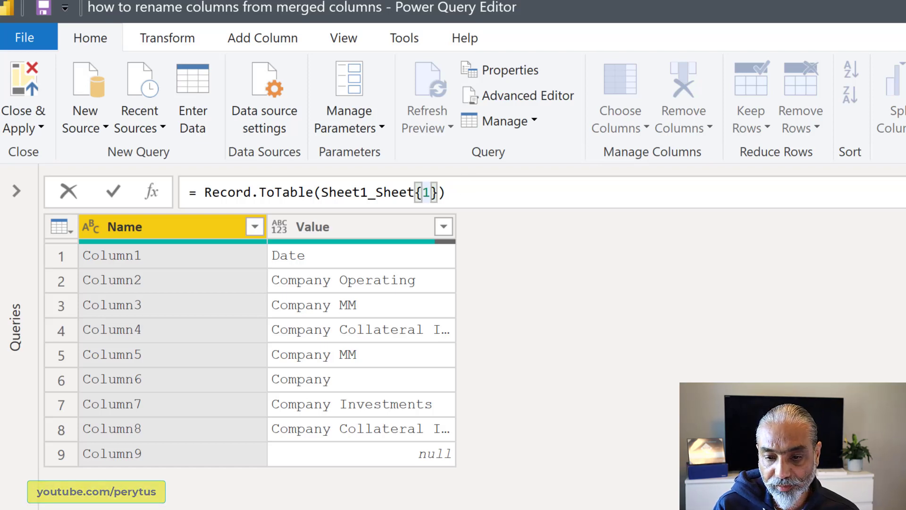
key(Return)
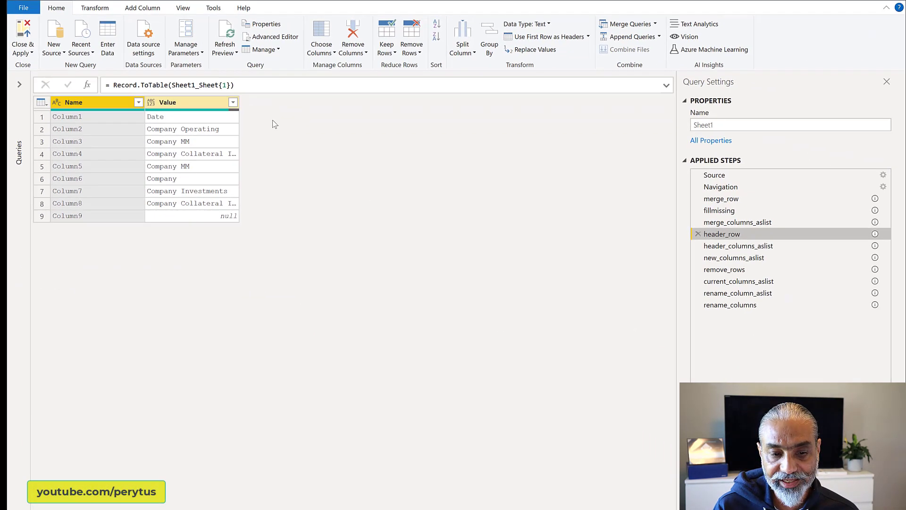
Examine the header_columns_aslist step and the header_row[Value] reference in its formula
click(750, 248)
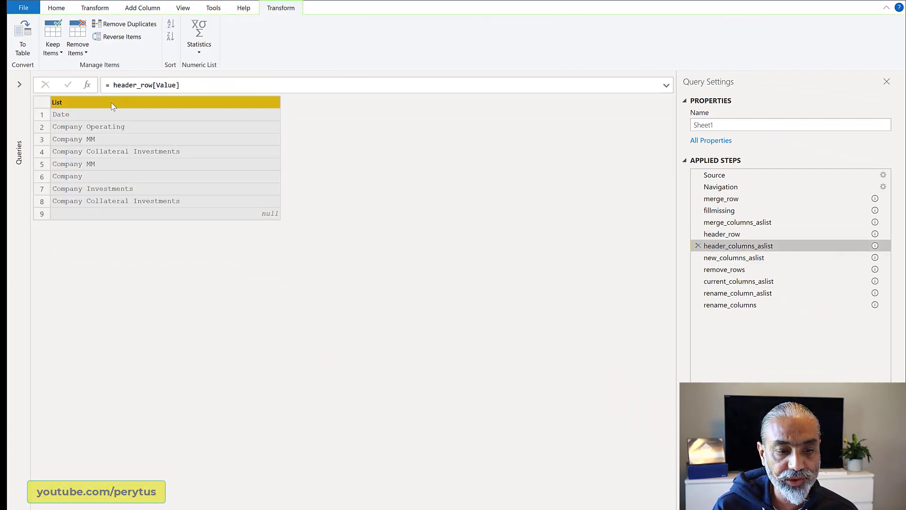
click(117, 87)
drag(117, 87, 149, 88)
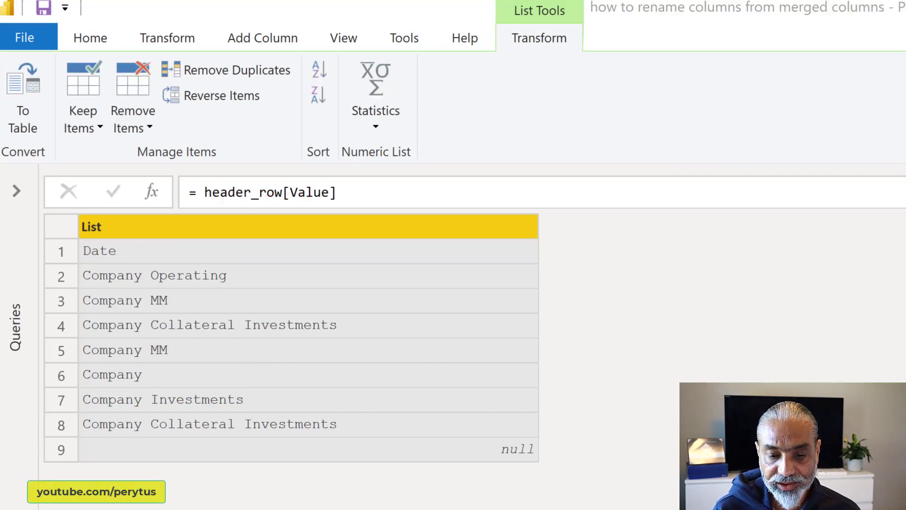
Switch to Excel to compare the First Row, 2nd Row and combined Header helper columns in rows 18–26, and return to Power Query Editor
key(alt+Tab)
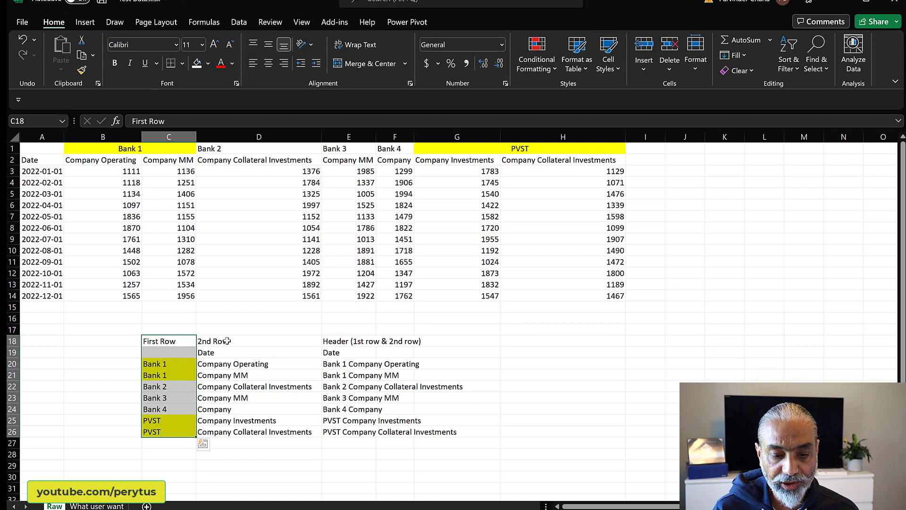
drag(227, 341, 233, 424)
drag(152, 342, 163, 430)
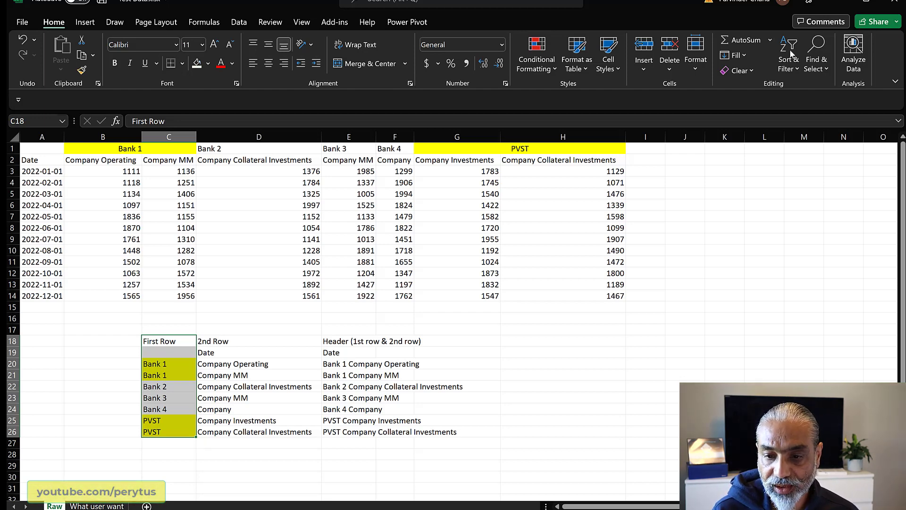
drag(386, 351, 399, 426)
drag(346, 341, 347, 433)
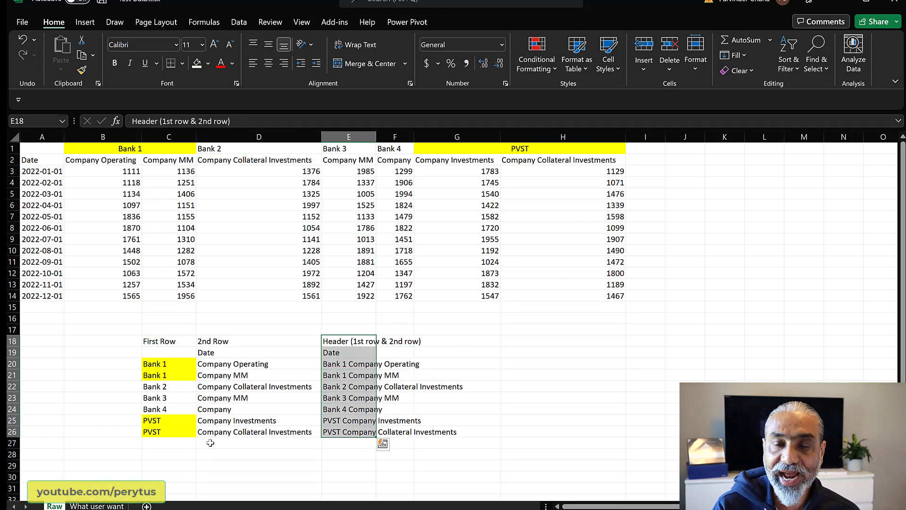
click(845, 5)
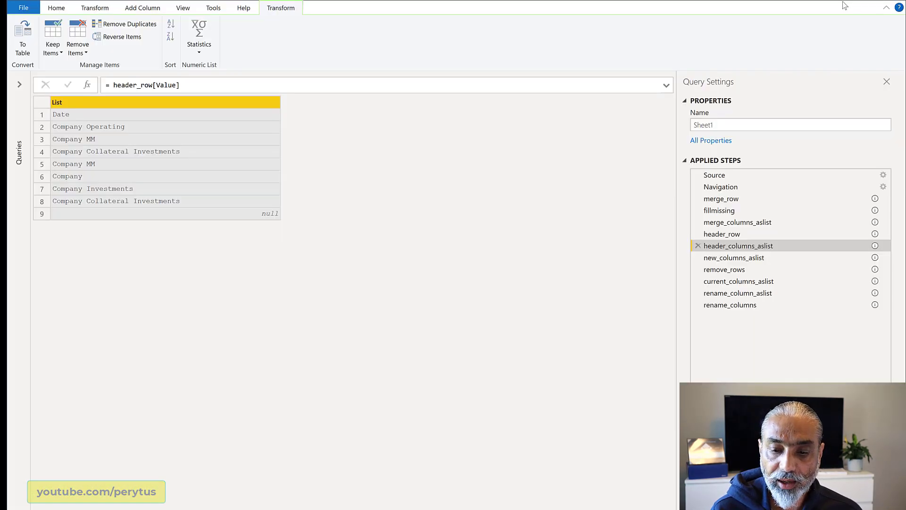
Examine the new_columns_aslist step's formula, focusing on how List.Zip pairs merge_columns_aslist with header_columns_aslist
click(737, 257)
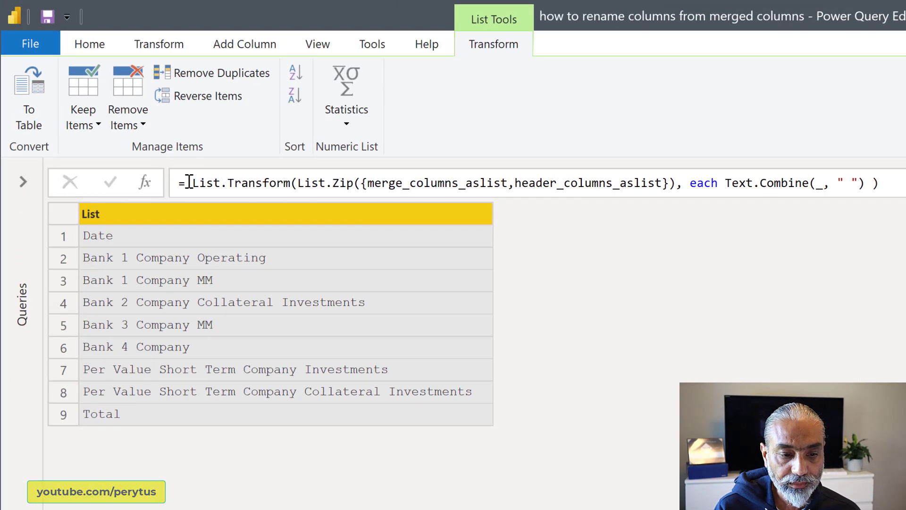
drag(189, 182, 340, 183)
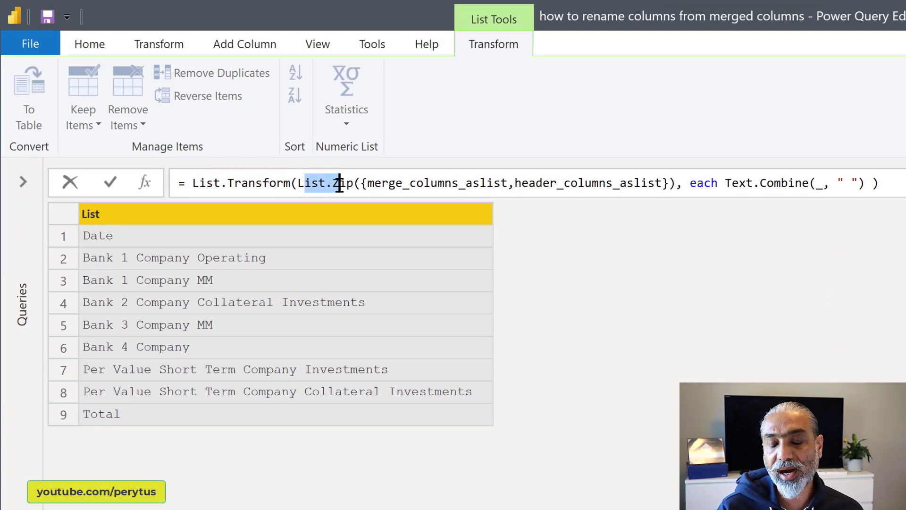
mouse_move(340, 184)
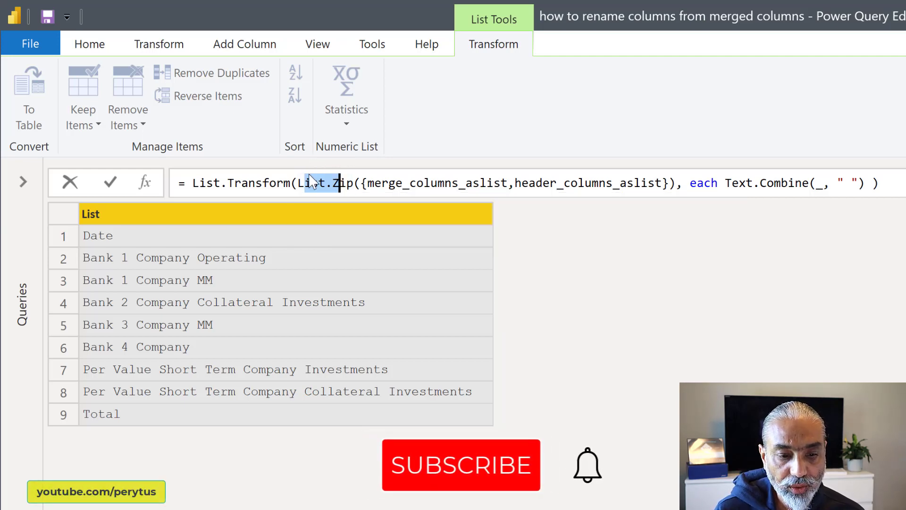
drag(297, 183, 673, 181)
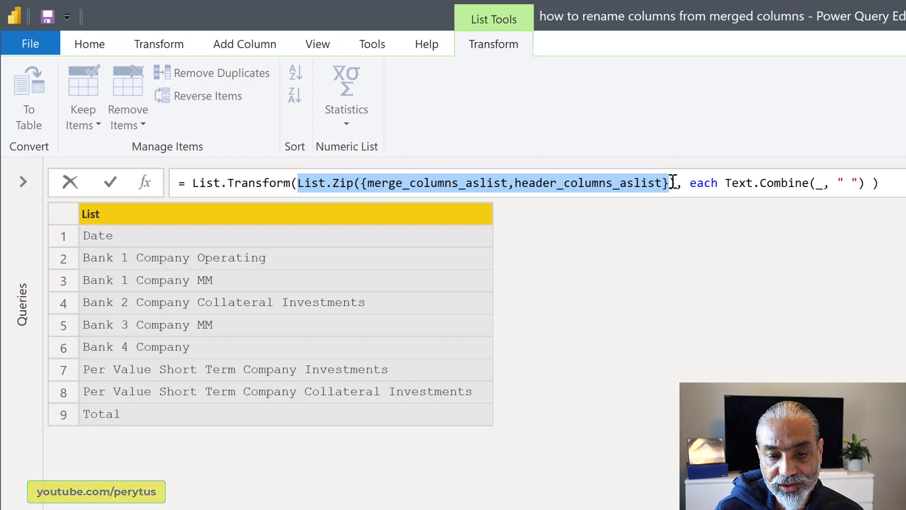
click(410, 183)
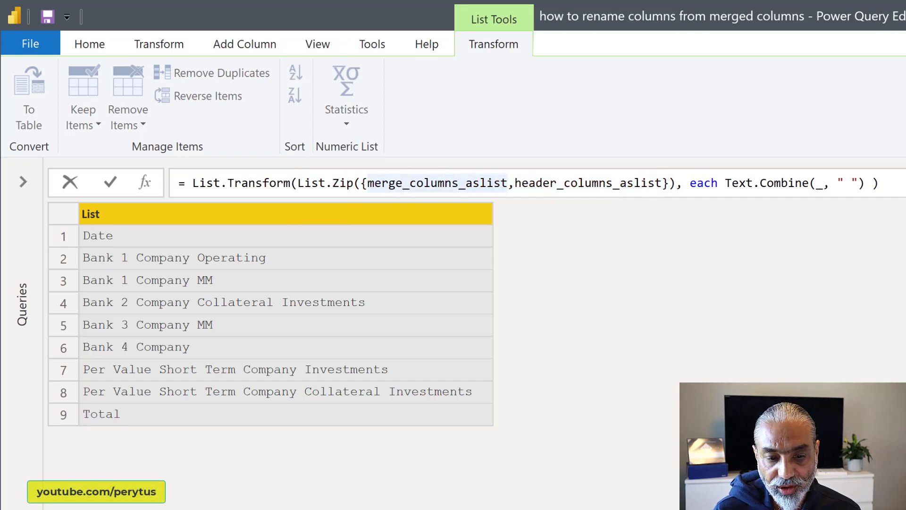
key(Escape)
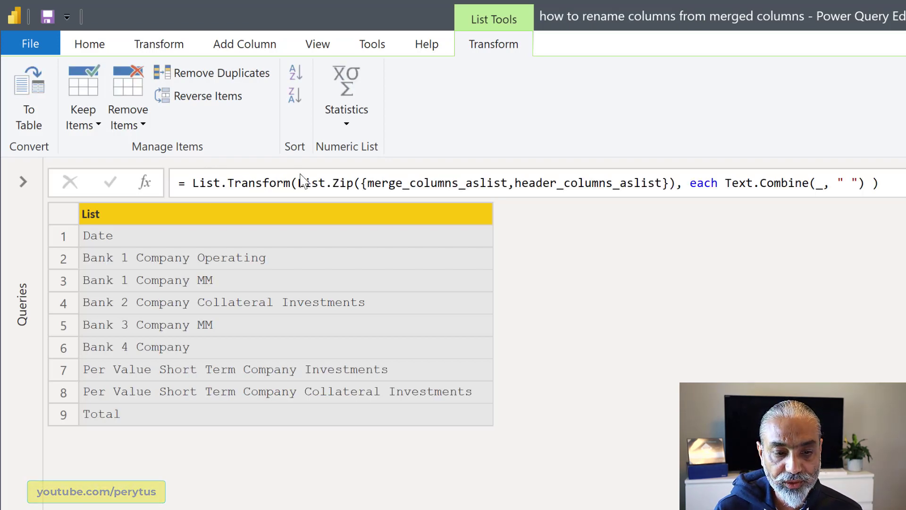
click(361, 183)
drag(304, 183, 404, 182)
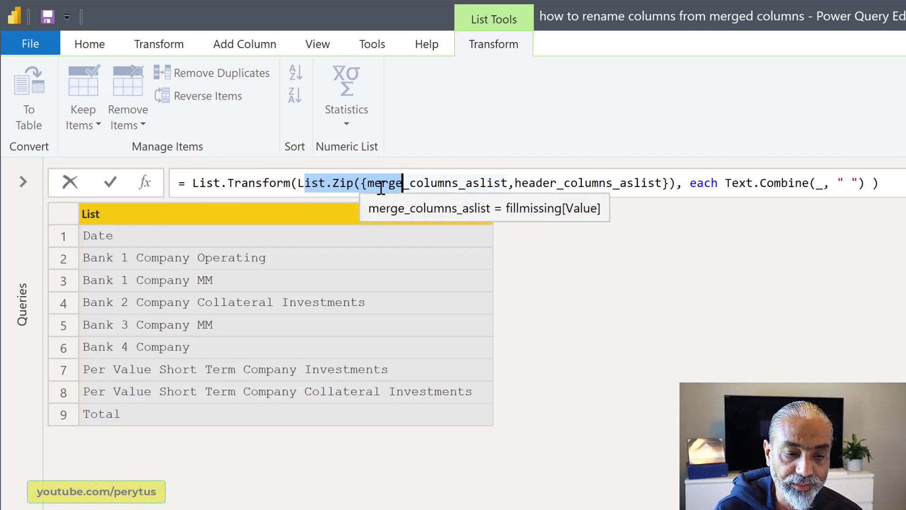
Examine the List.Transform function and its each Text.Combine expression, including the underscore argument and the space separator
double_click(258, 183)
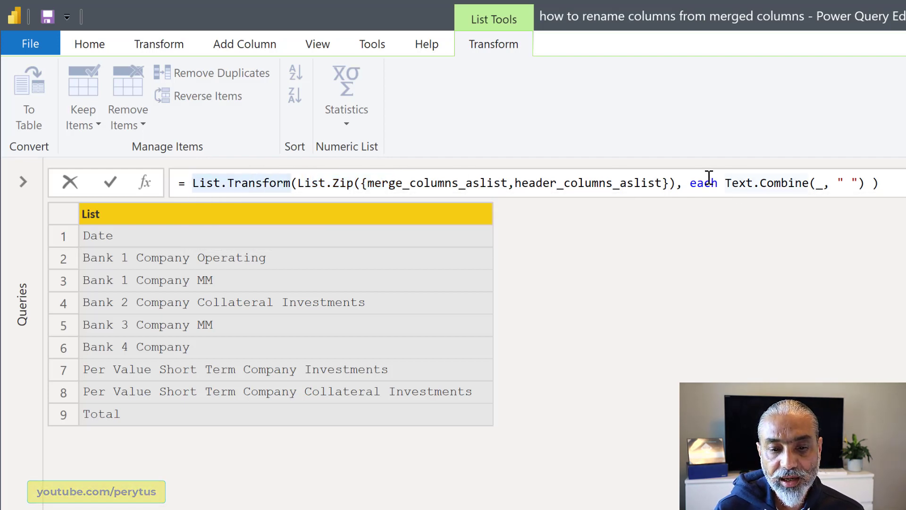
drag(687, 188, 875, 184)
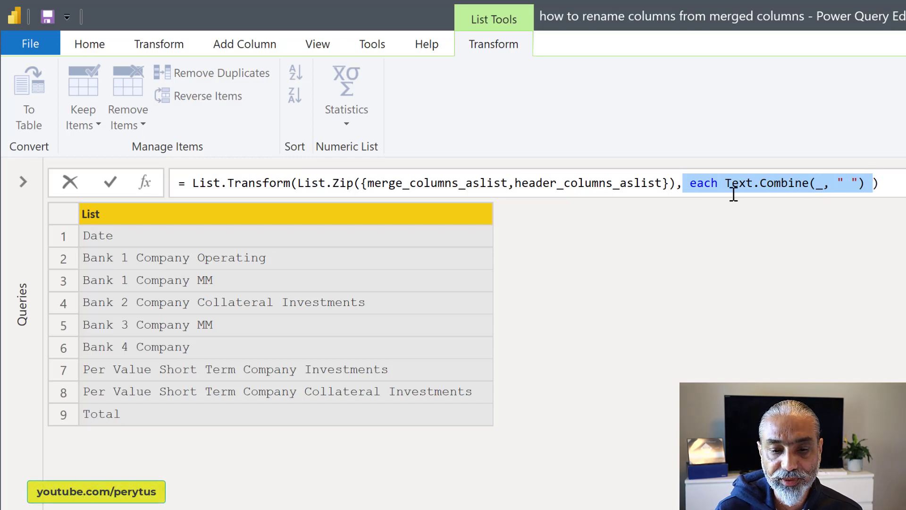
click(703, 184)
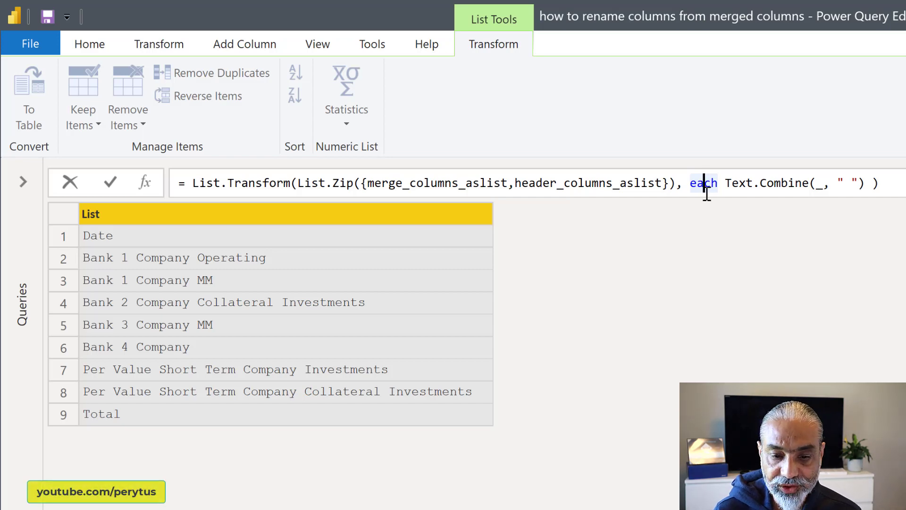
drag(738, 183, 768, 184)
click(817, 183)
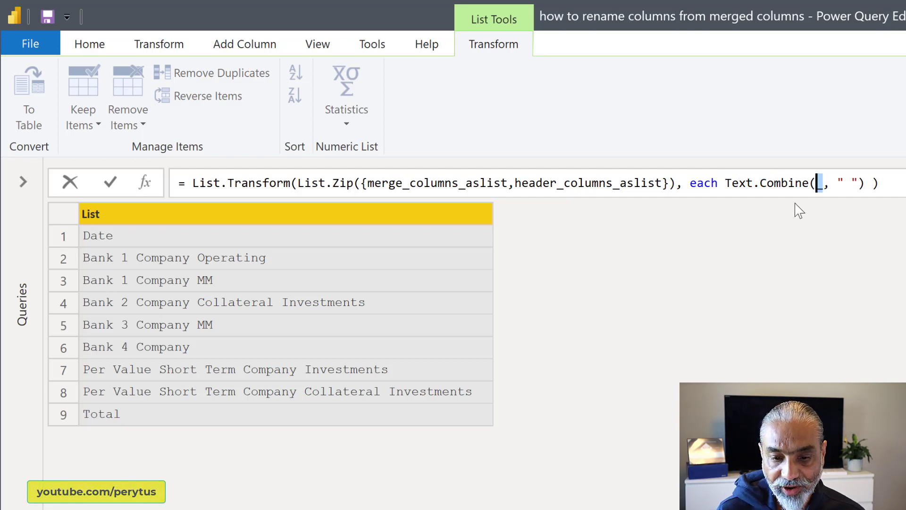
drag(845, 184, 858, 186)
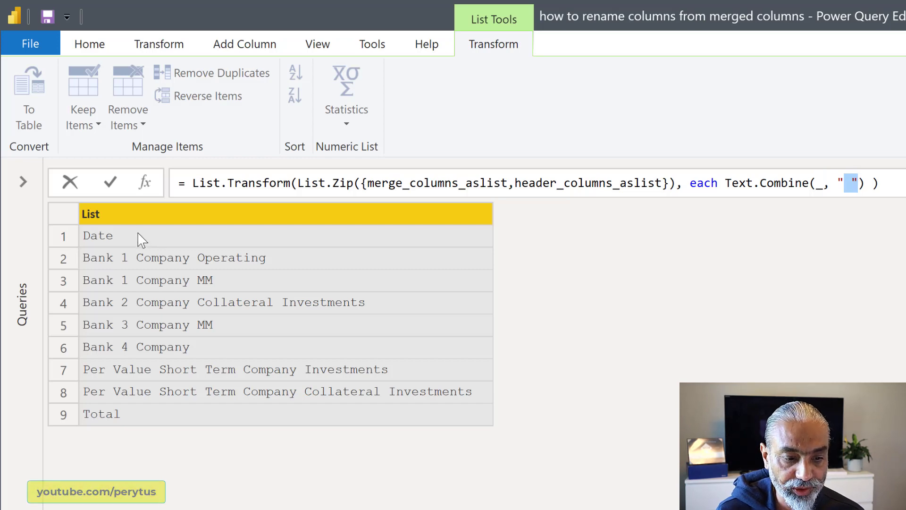
key(Return)
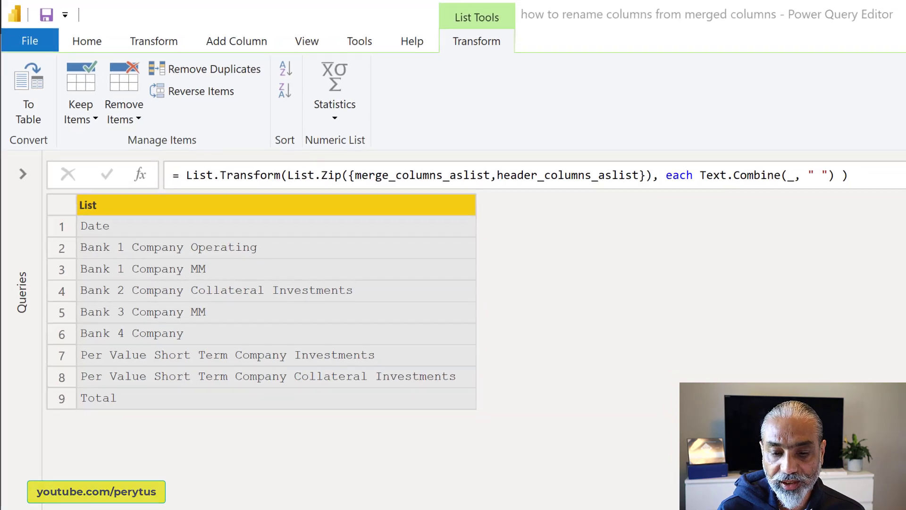
Switch to Excel to review the combined Header helper cells E19:E26, and return to Power Query Editor
key(alt+Tab)
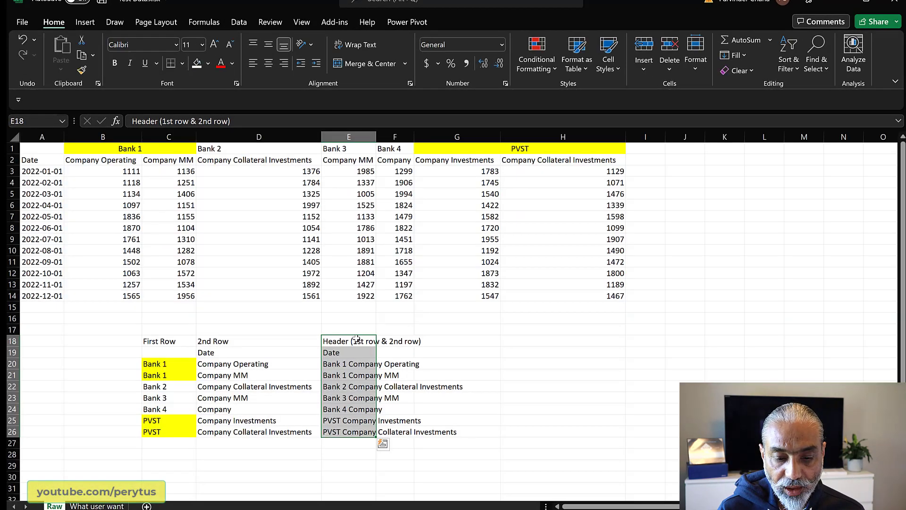
drag(338, 352, 348, 428)
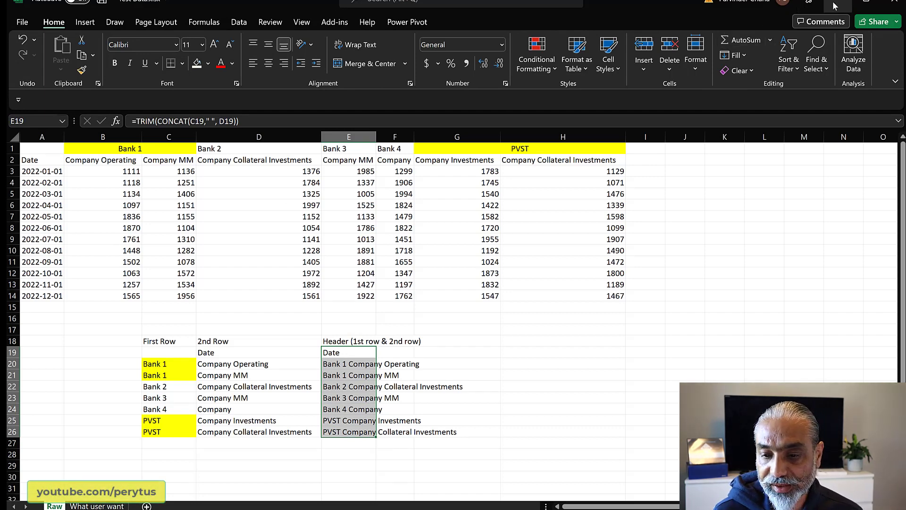
click(850, 6)
Examine the remove_rows step's Table.RemoveFirstN formula and compare its table with the Navigation step's original data
mouse_move(750, 269)
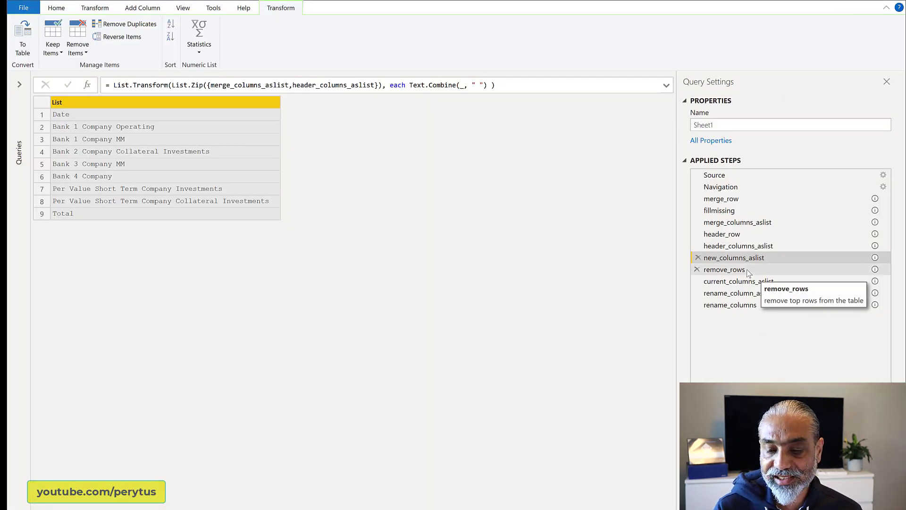
click(725, 270)
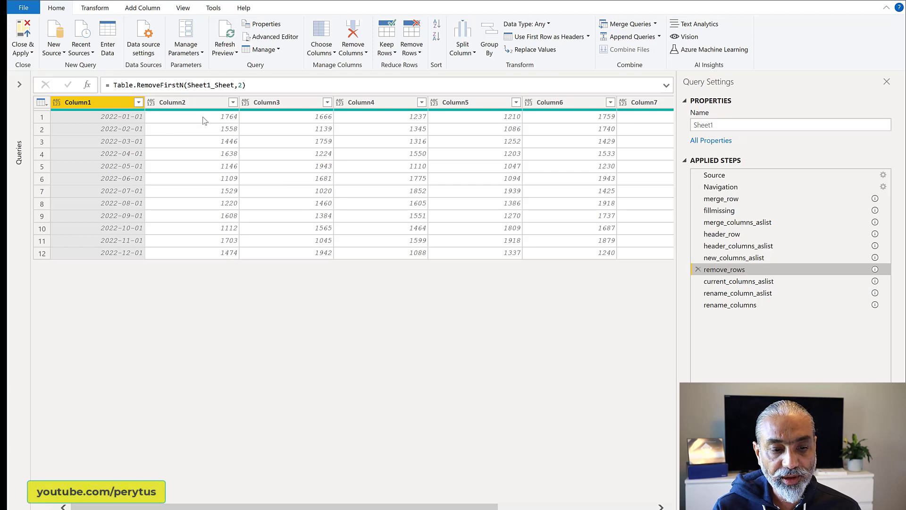
drag(189, 85, 234, 86)
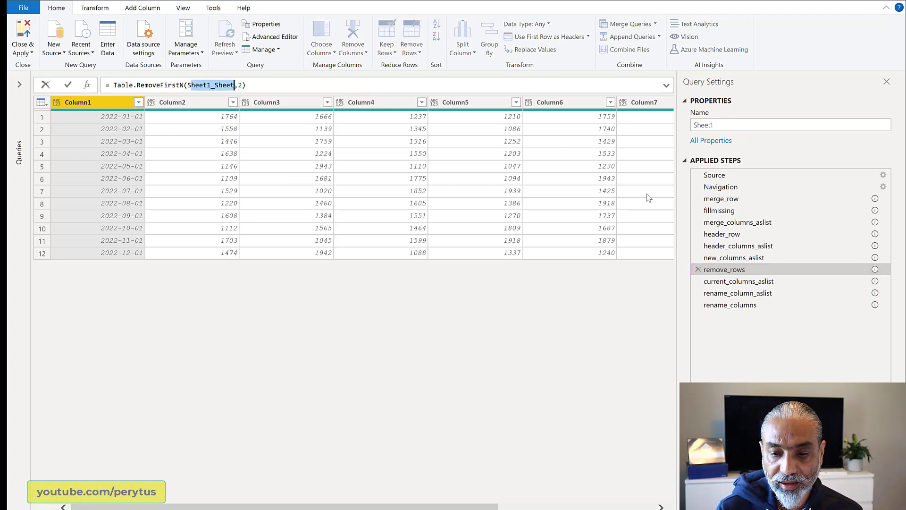
click(707, 187)
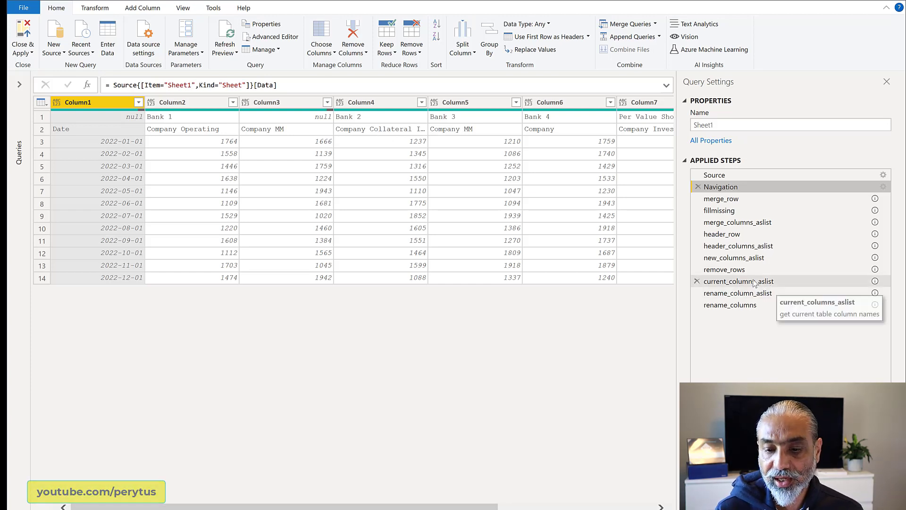
click(732, 270)
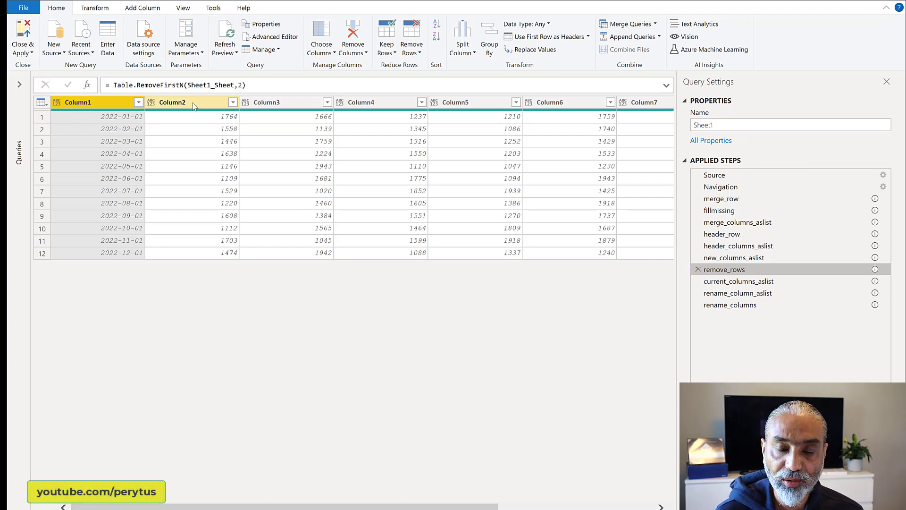
Compare the current_columns_aslist step's Table.ColumnNames list with the remove_rows table headers and the new_columns_aslist names
click(765, 283)
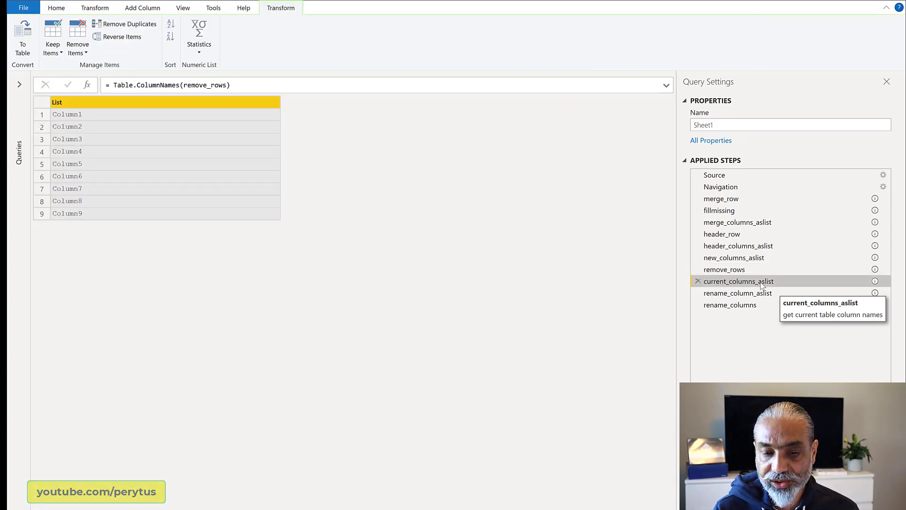
drag(115, 87, 211, 88)
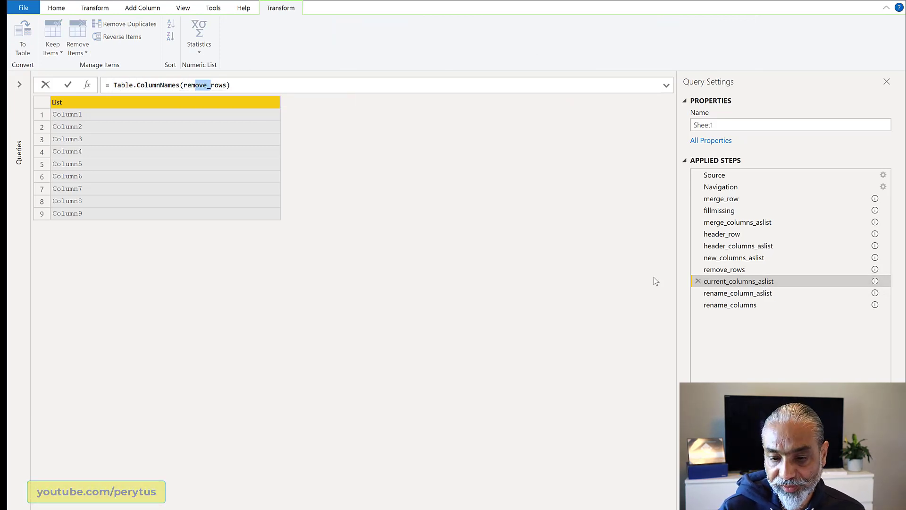
click(746, 272)
click(747, 282)
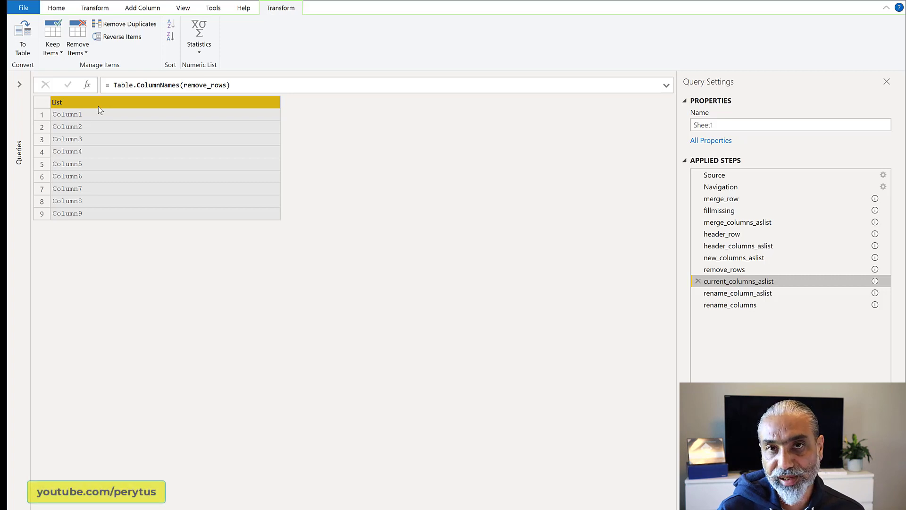
click(735, 272)
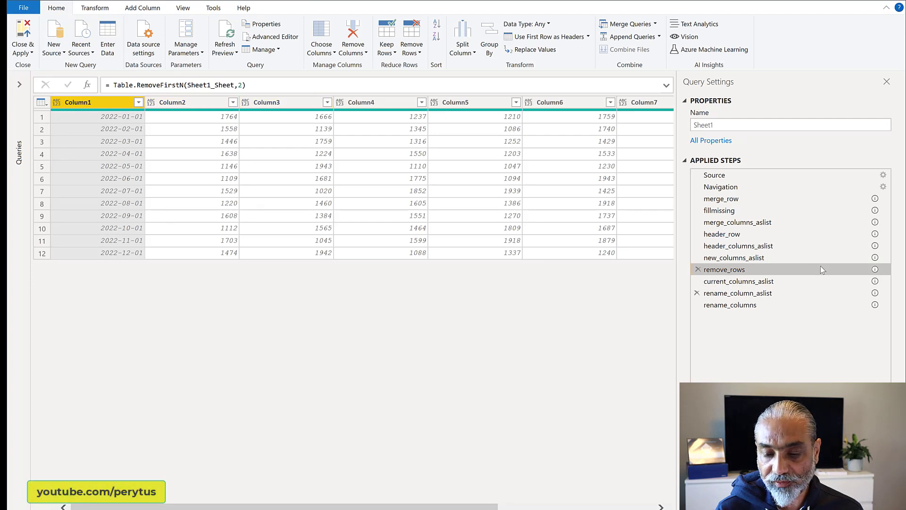
click(762, 282)
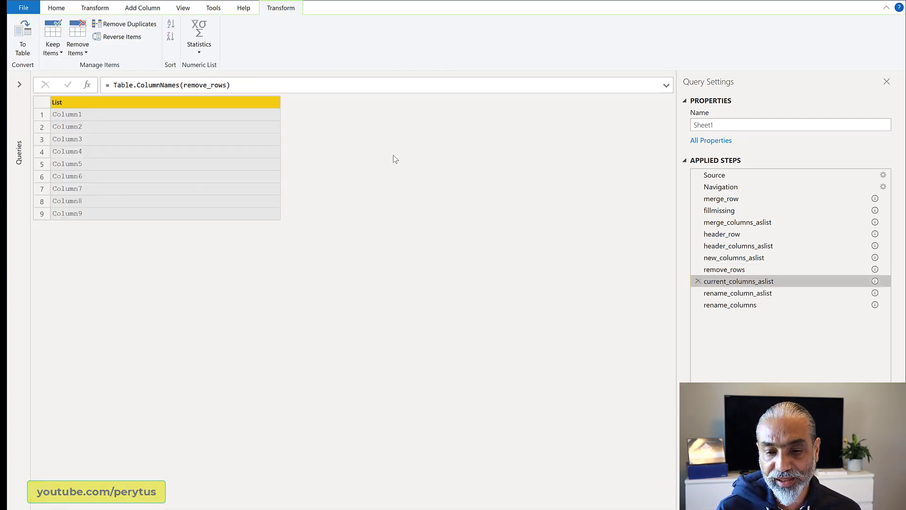
click(743, 260)
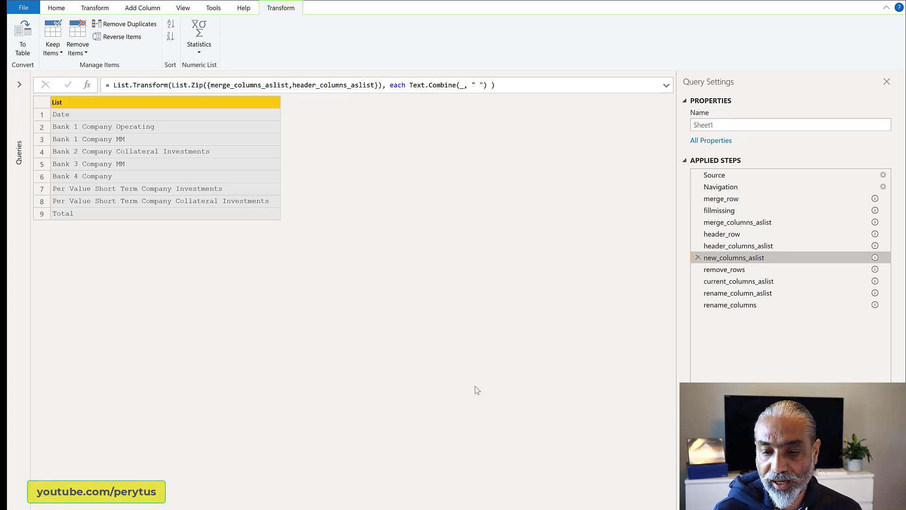
Examine the rename_column_aslist step's List.Zip formula and its references to current_columns_aslist and new_columns_aslist
click(740, 293)
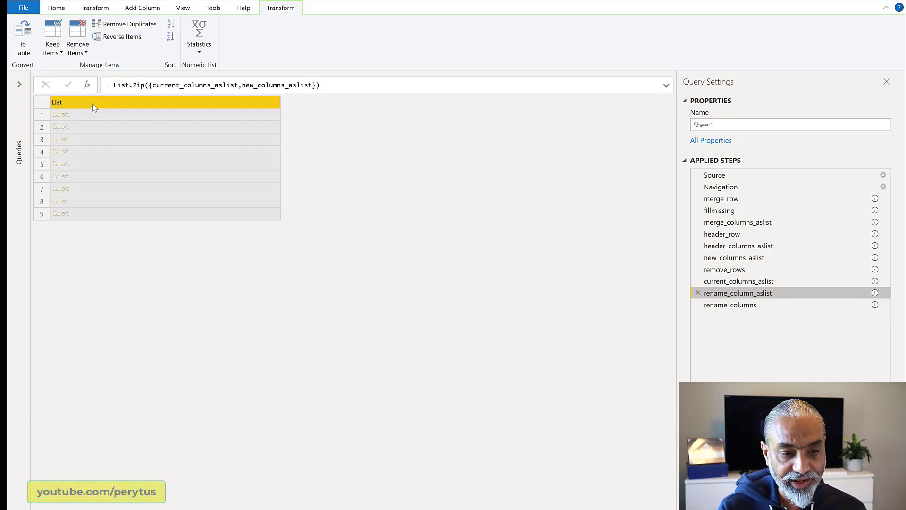
drag(152, 86, 235, 87)
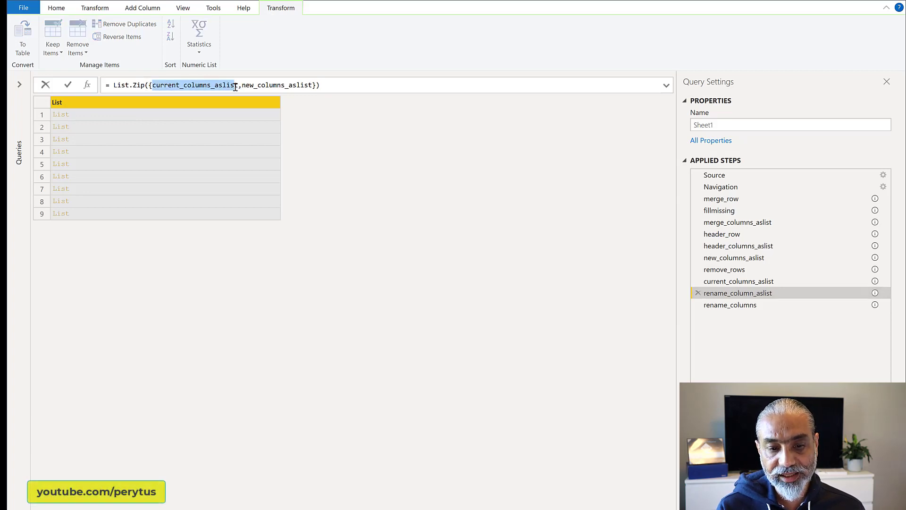
drag(242, 86, 312, 85)
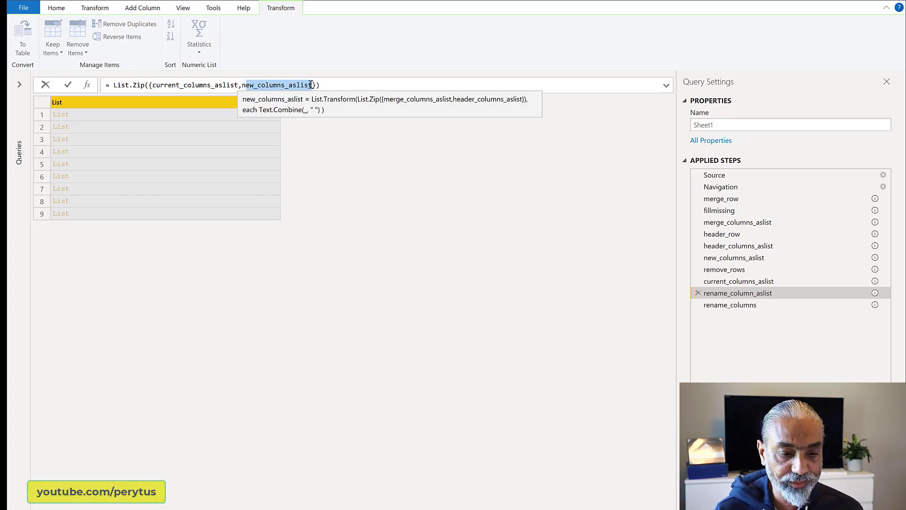
Preview the nested lists in rows 1 and 2 of rename_column_aslist, and relate them to the List.Zip expression
click(140, 118)
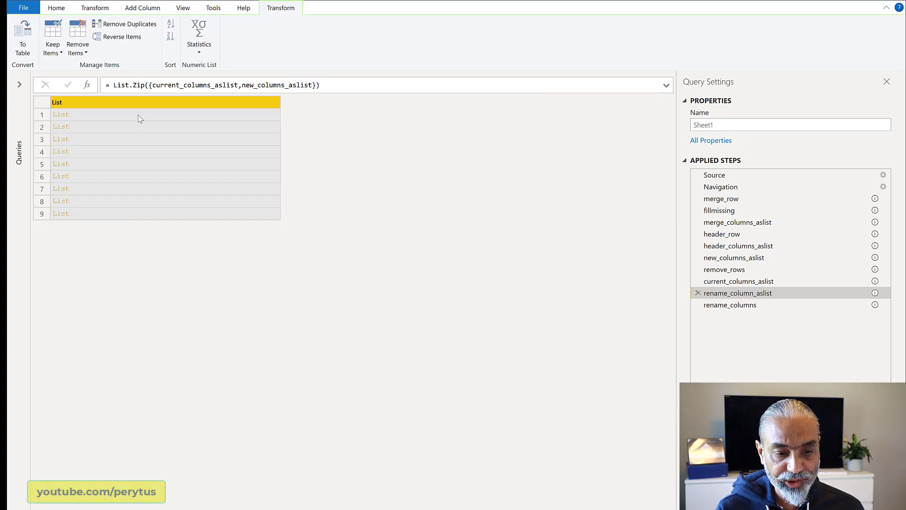
click(139, 118)
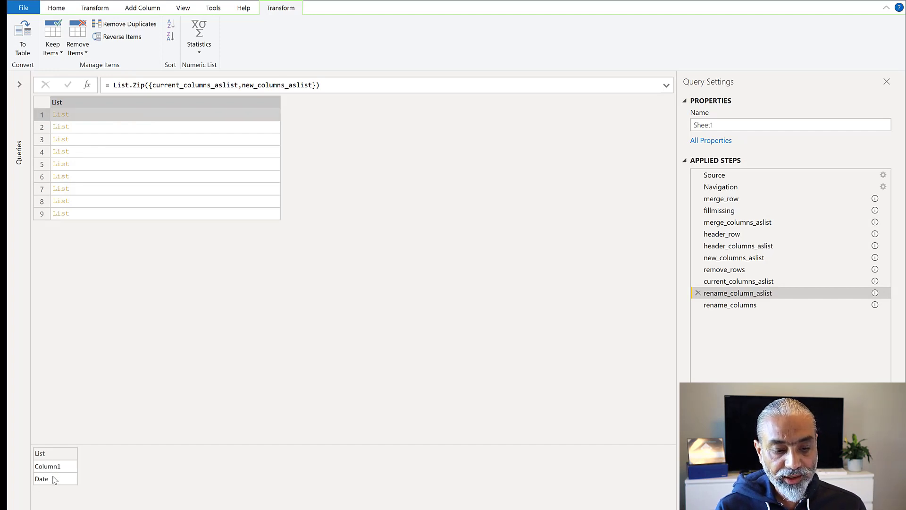
click(134, 131)
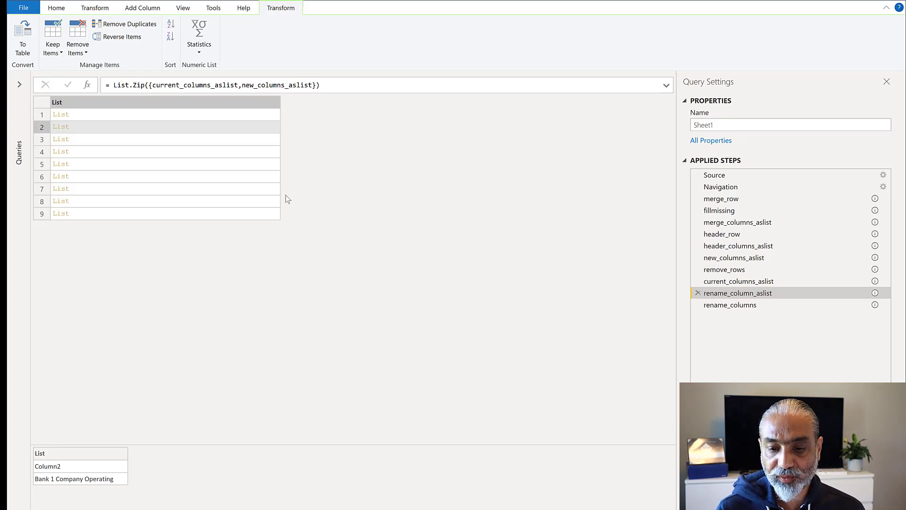
click(312, 89)
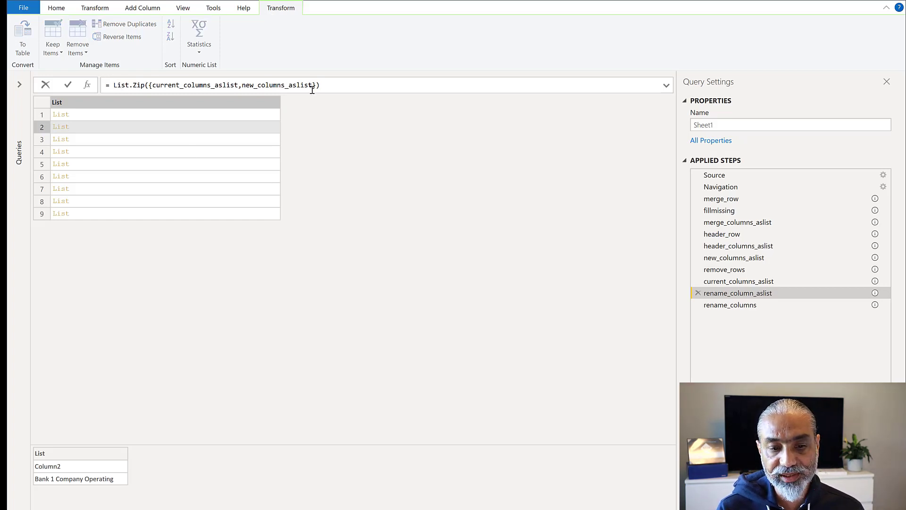
drag(117, 85, 313, 88)
mouse_move(313, 89)
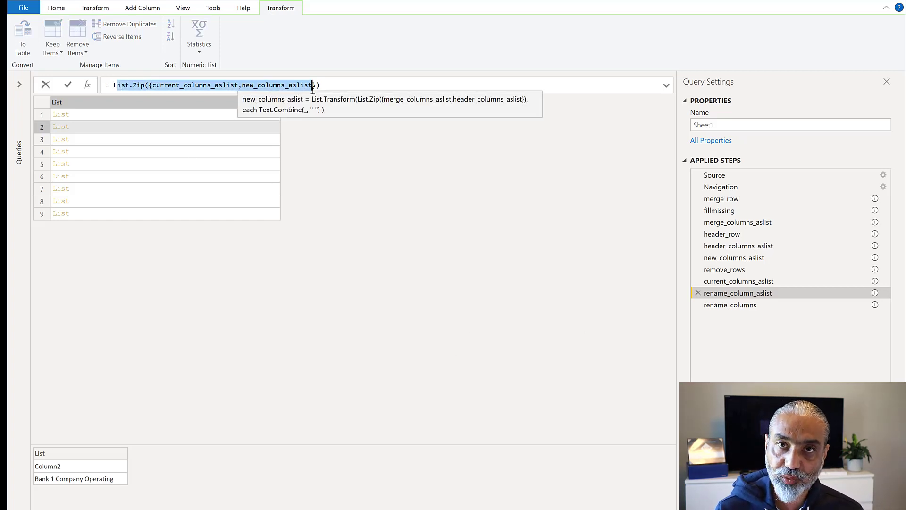
Examine the rename_columns step's Table.RenameColumns formula and look up the remove_rows table it takes as its first argument
click(747, 307)
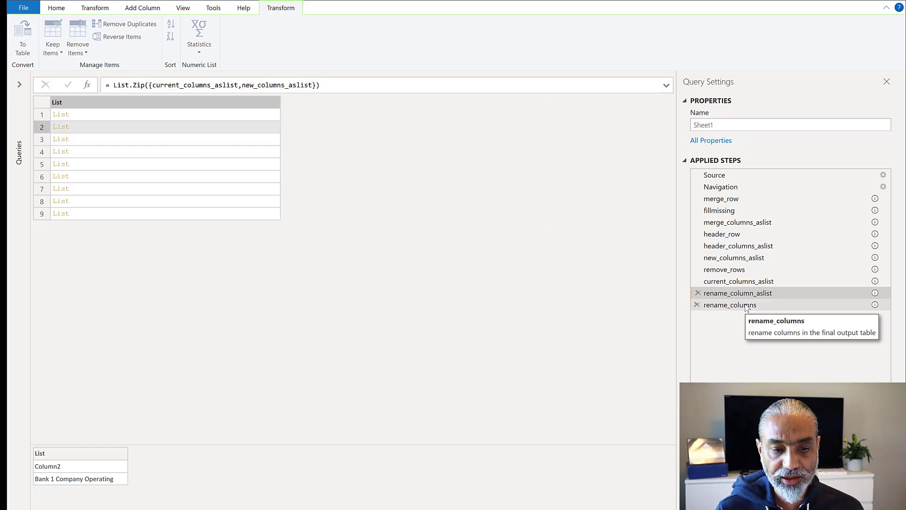
click(746, 306)
drag(113, 85, 225, 85)
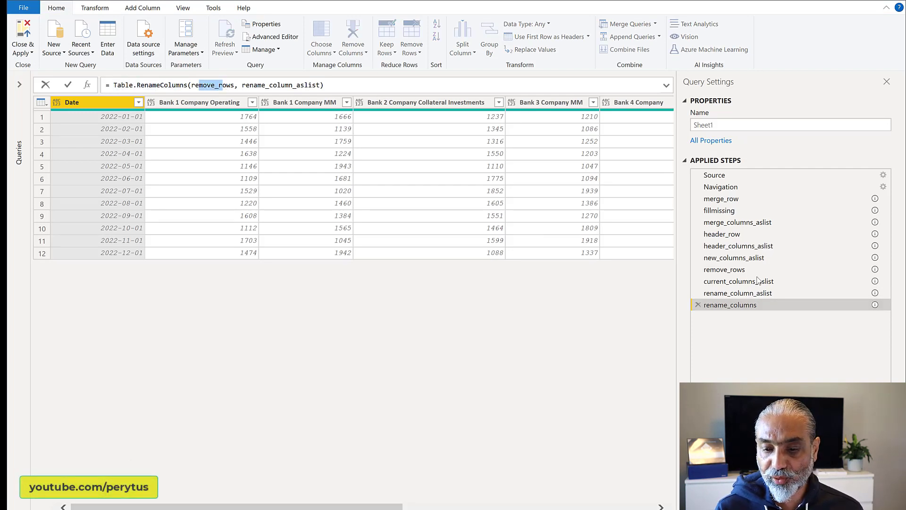
click(743, 273)
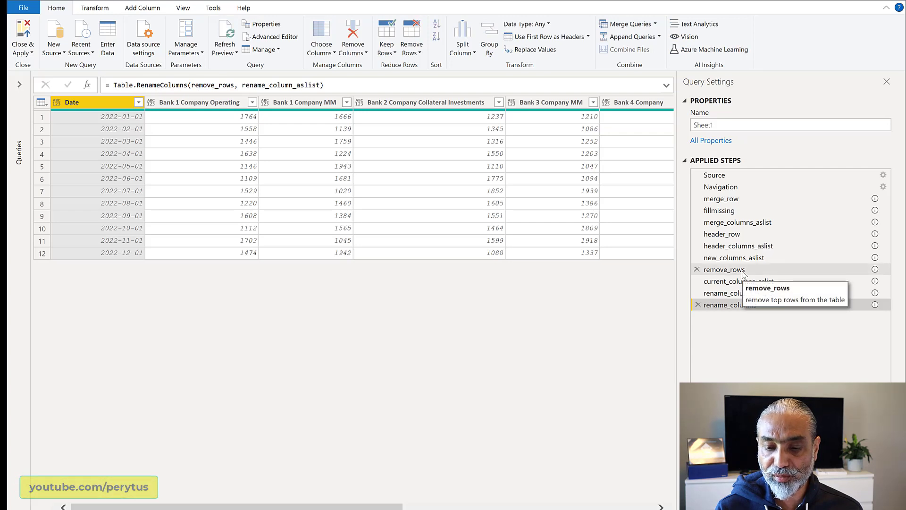
click(743, 272)
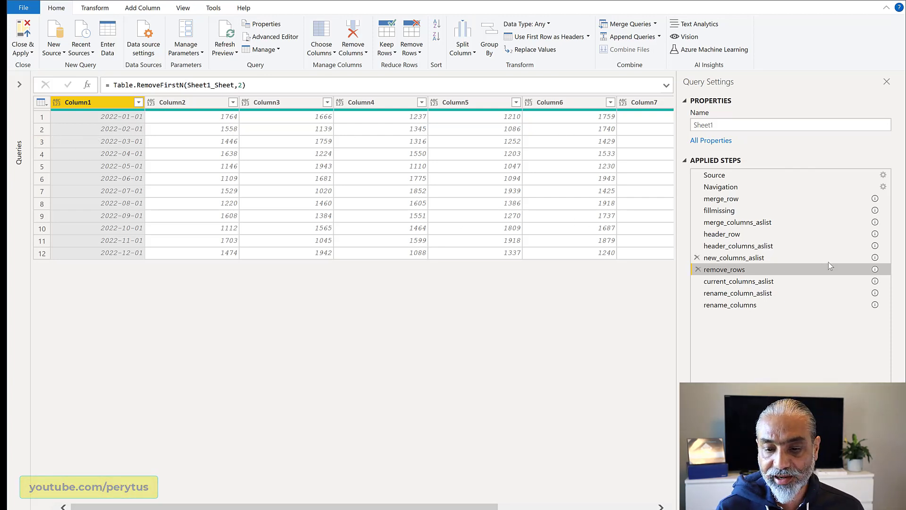
Return to the rename_columns step and examine the remove_rows and rename_column_aslist arguments in its formula against the renamed table headers
click(755, 305)
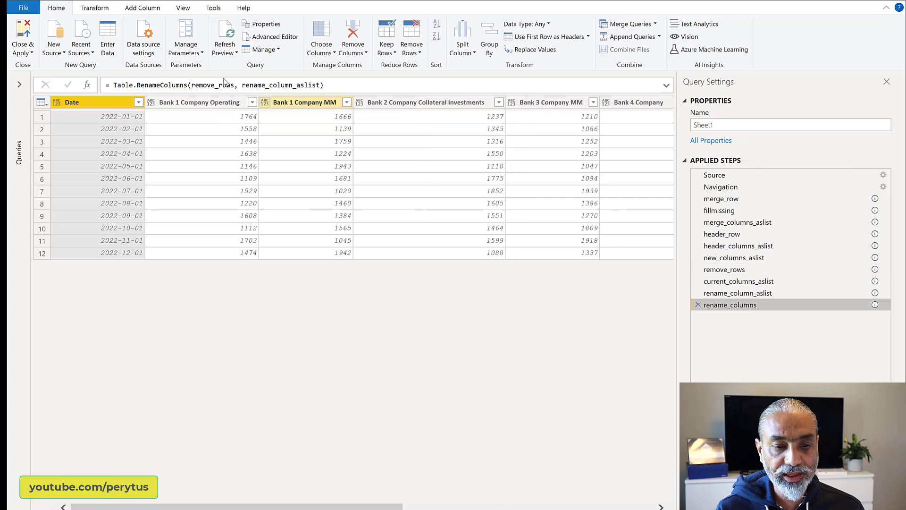
click(128, 83)
drag(191, 85, 237, 88)
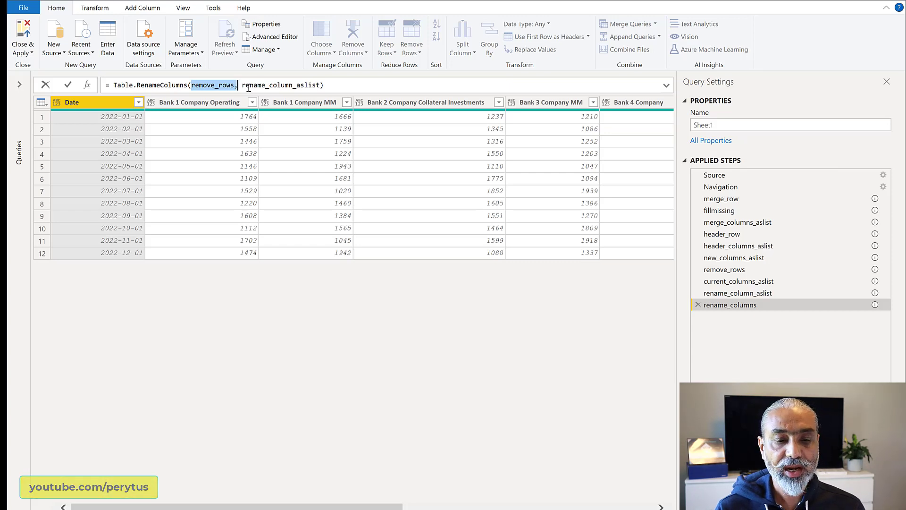
drag(242, 86, 321, 87)
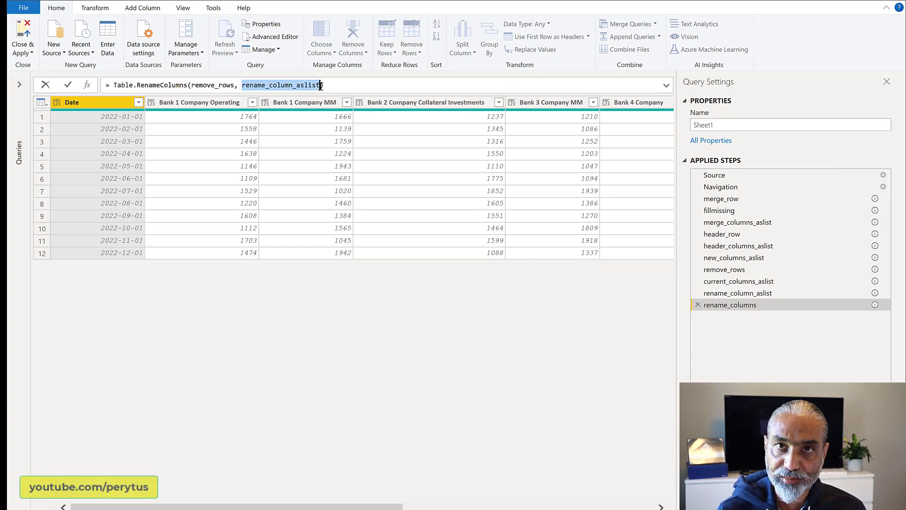
mouse_move(321, 86)
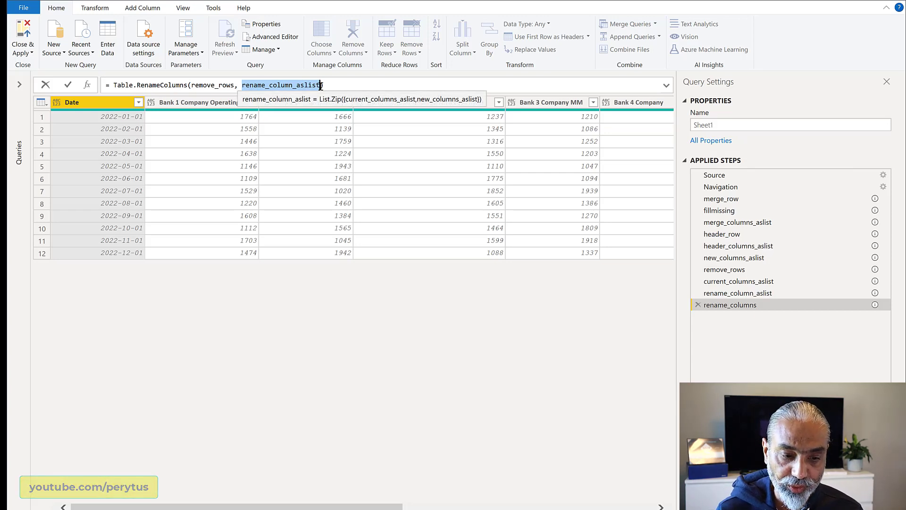
key(Escape)
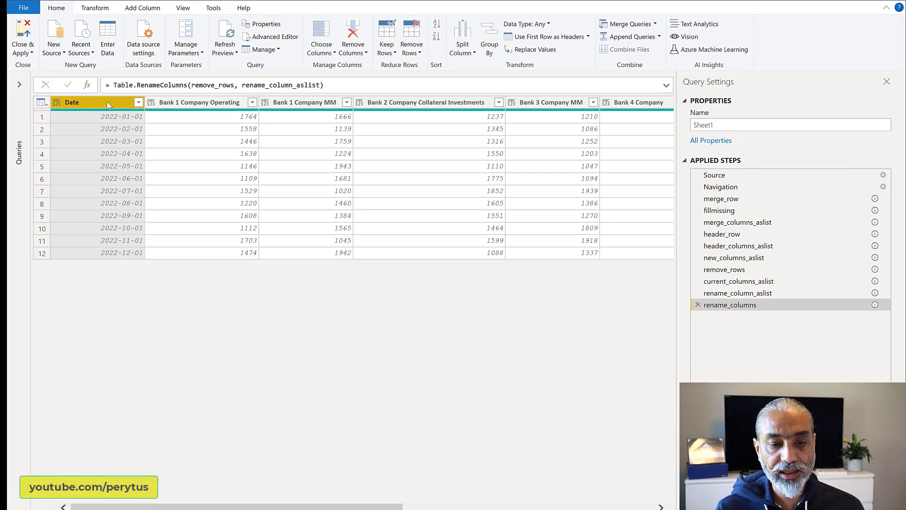